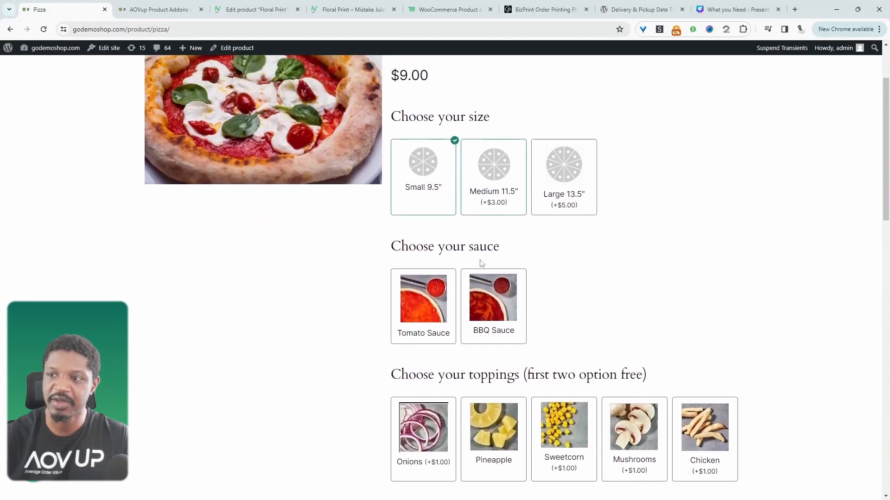
Step: Select the Medium 11.5" size and the Deep Pan crust for the demo pizza
{"action": "scroll", "coordinate": [479, 260], "scroll_direction": "up", "scroll_amount": 2}
{"action": "left_click", "coordinate": [496, 221]}
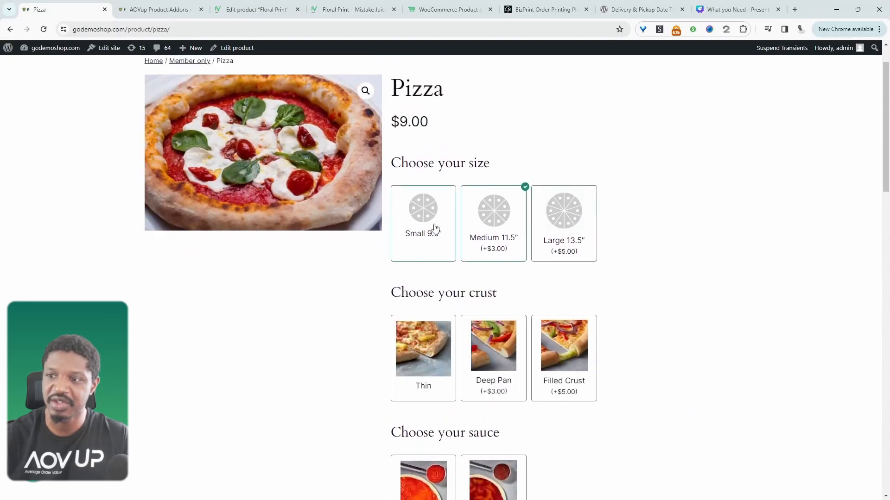
{"action": "left_click", "coordinate": [496, 352]}
{"action": "scroll", "coordinate": [497, 361], "scroll_direction": "down", "scroll_amount": 4}
{"action": "scroll", "coordinate": [465, 364], "scroll_direction": "up", "scroll_amount": 3}
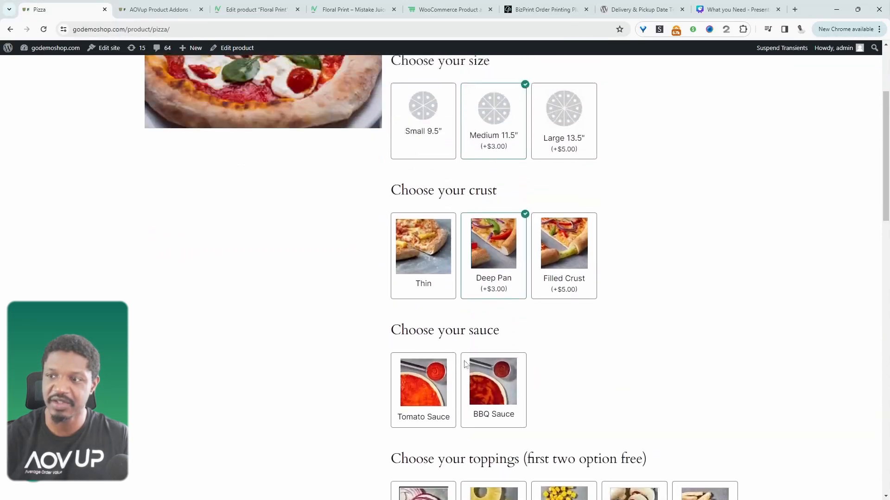
Step: Switch the pizza size between Small 9.5" and Medium 11.5" to compare the option groups, ending on Medium
{"action": "left_click", "coordinate": [422, 197]}
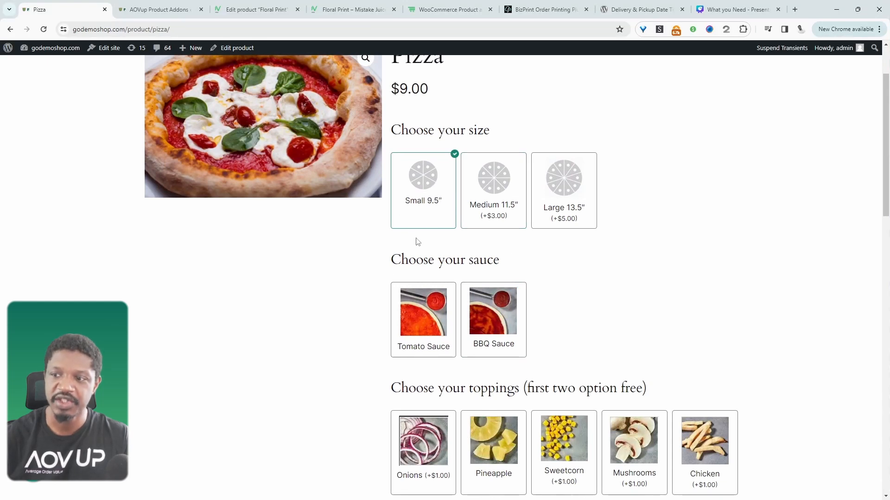
{"action": "left_click", "coordinate": [498, 184]}
{"action": "left_click", "coordinate": [437, 200]}
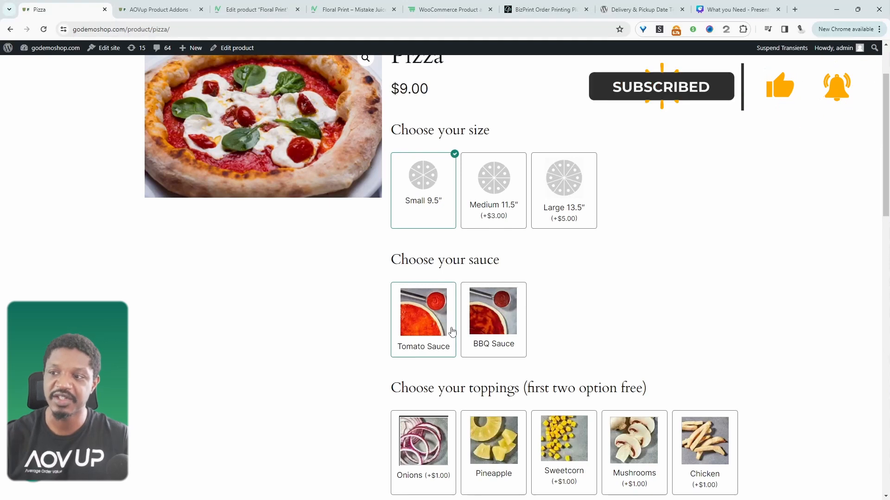
{"action": "left_click", "coordinate": [489, 203]}
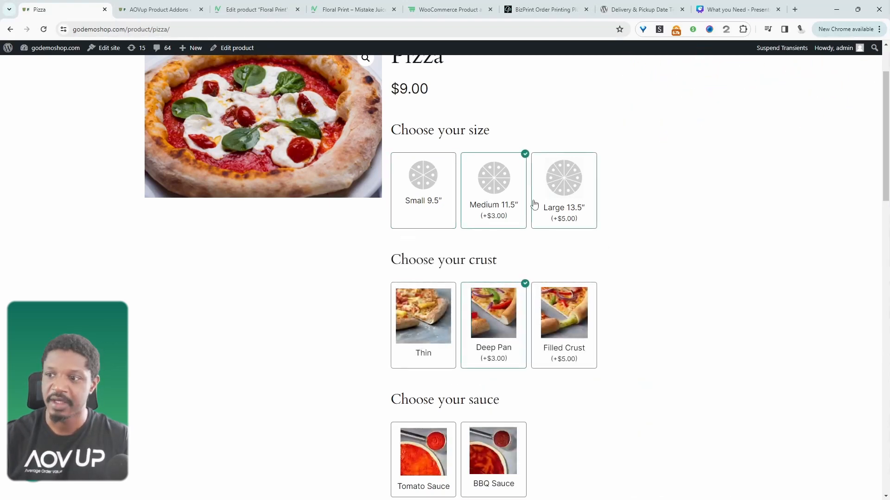
Step: Choose BBQ Sauce for the pizza and highlight part of the toppings heading
{"action": "scroll", "coordinate": [516, 359], "scroll_direction": "down", "scroll_amount": 1}
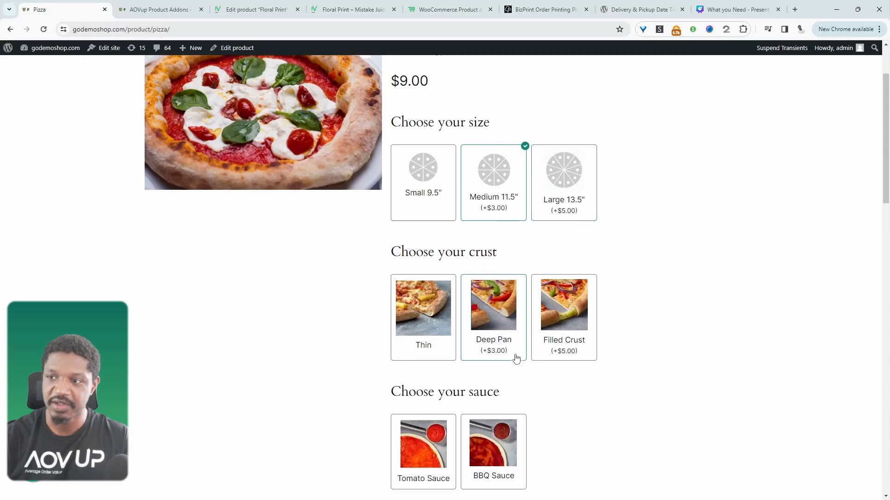
{"action": "scroll", "coordinate": [516, 359], "scroll_direction": "down", "scroll_amount": 3}
{"action": "left_click_drag", "start_coordinate": [401, 360], "coordinate": [507, 361]}
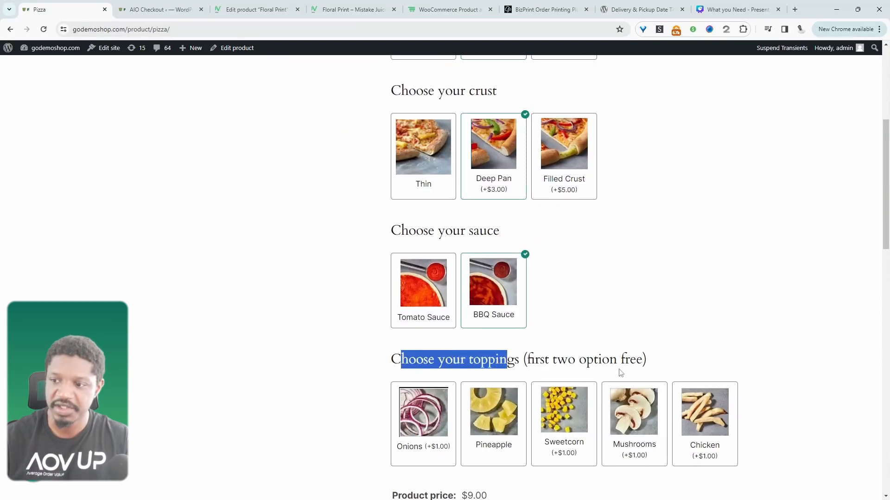
{"action": "scroll", "coordinate": [609, 350], "scroll_direction": "down", "scroll_amount": 1}
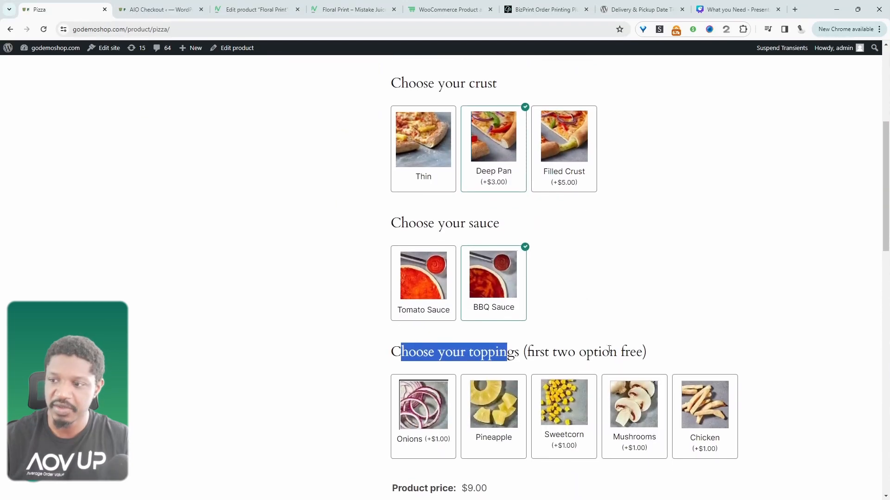
{"action": "scroll", "coordinate": [609, 351], "scroll_direction": "down", "scroll_amount": 1}
{"action": "left_click", "coordinate": [609, 348]}
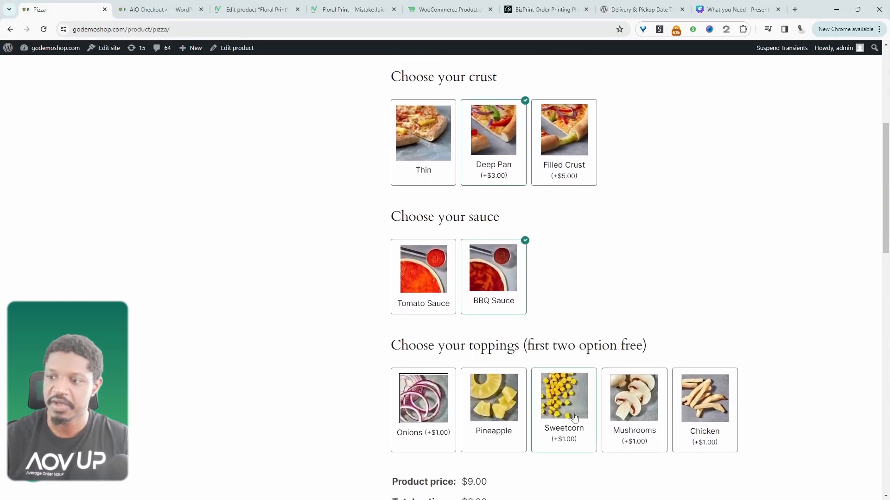
Step: Select all five toppings: Sweetcorn, Pineapple, Mushrooms, Chicken and Onions
{"action": "scroll", "coordinate": [575, 418], "scroll_direction": "down", "scroll_amount": 1}
{"action": "left_click", "coordinate": [571, 375]}
{"action": "left_click", "coordinate": [469, 372]}
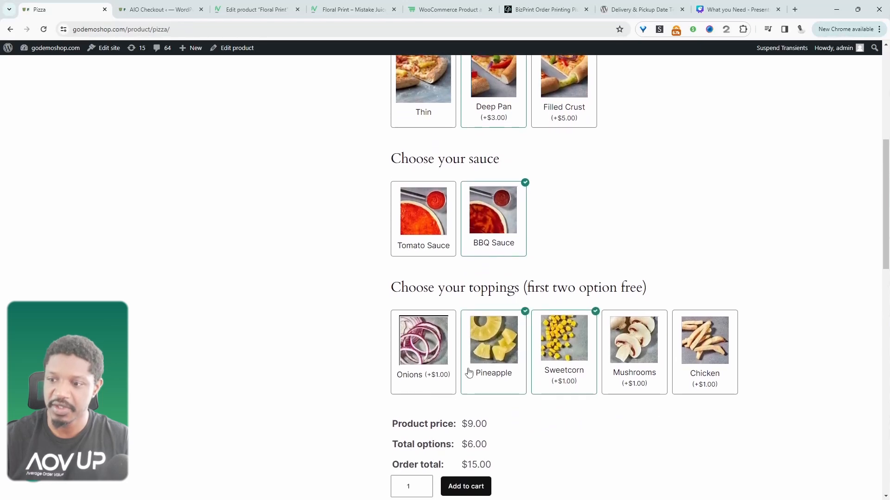
{"action": "left_click", "coordinate": [638, 353]}
{"action": "left_click", "coordinate": [705, 352]}
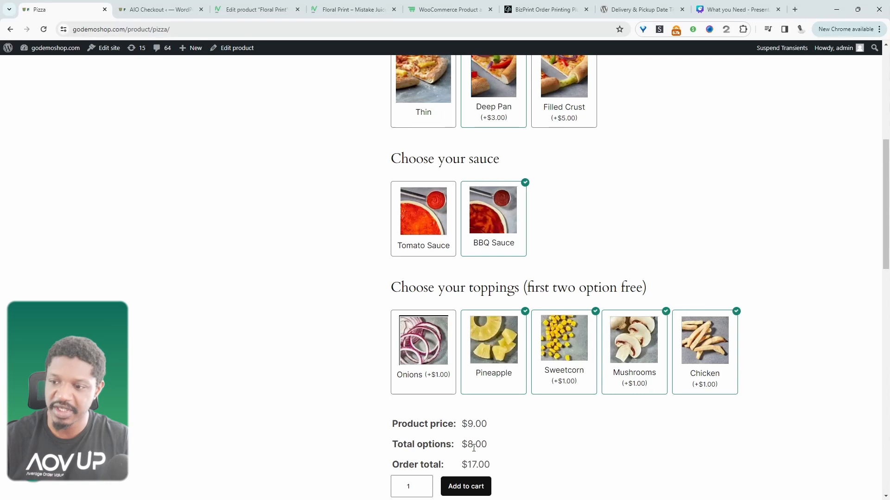
{"action": "left_click_drag", "start_coordinate": [496, 450], "coordinate": [422, 370]}
{"action": "left_click", "coordinate": [426, 356]}
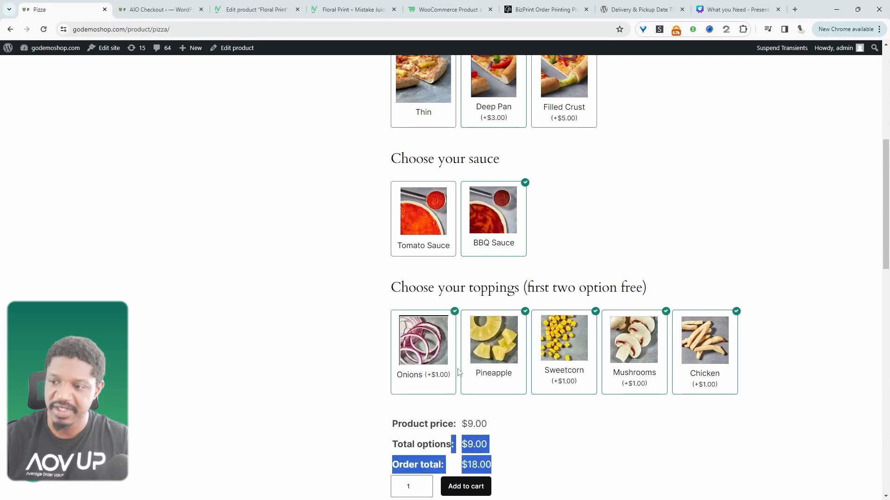
Step: Clear all five selected toppings from the pizza
{"action": "left_click", "coordinate": [423, 360]}
{"action": "left_click", "coordinate": [487, 359]}
{"action": "left_click", "coordinate": [541, 362]}
{"action": "left_click", "coordinate": [633, 357]}
{"action": "left_click", "coordinate": [702, 361]}
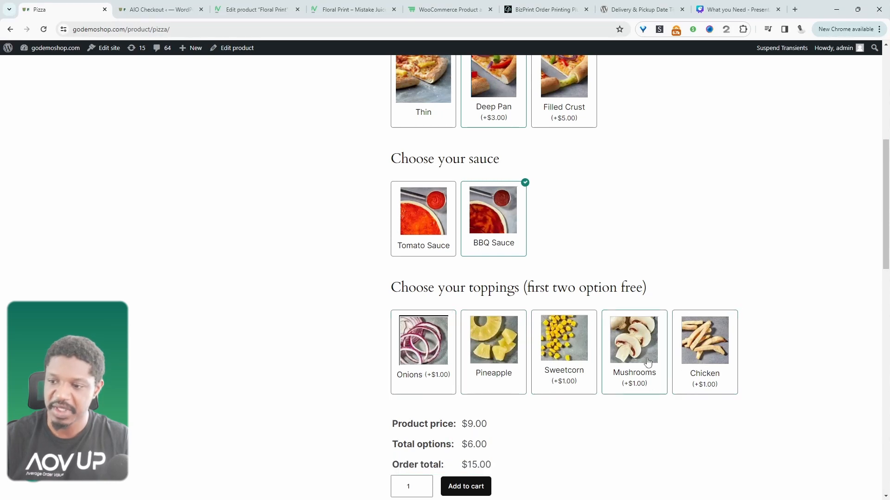
Step: Select the Sweetcorn topping and add the configured pizza to the cart
{"action": "left_click", "coordinate": [545, 363]}
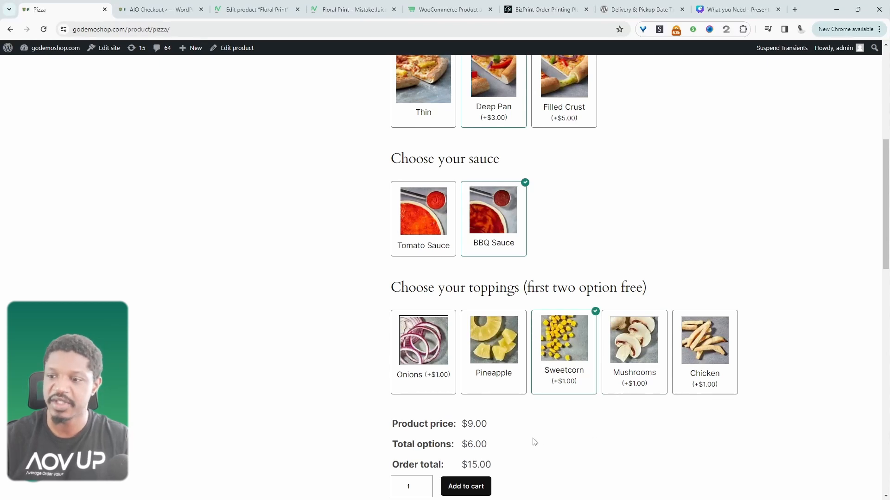
{"action": "scroll", "coordinate": [533, 441], "scroll_direction": "down", "scroll_amount": 1}
{"action": "left_click", "coordinate": [467, 447]}
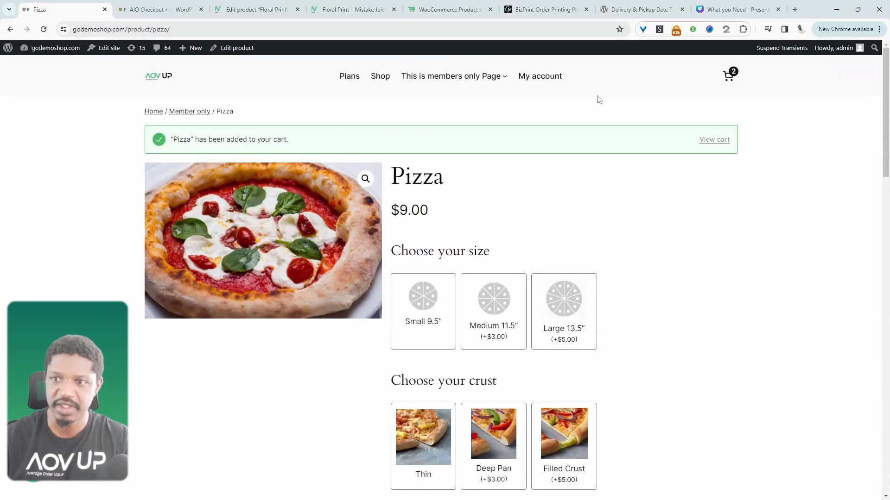
Step: Proceed from the cart notice to checkout and add the Caramel Chew Chew 100ml offer to the order
{"action": "left_click", "coordinate": [716, 142]}
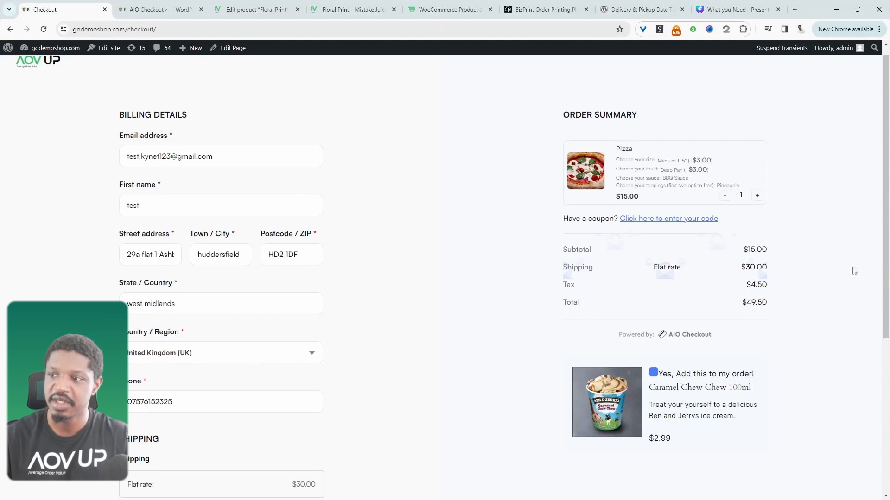
{"action": "left_click", "coordinate": [654, 372]}
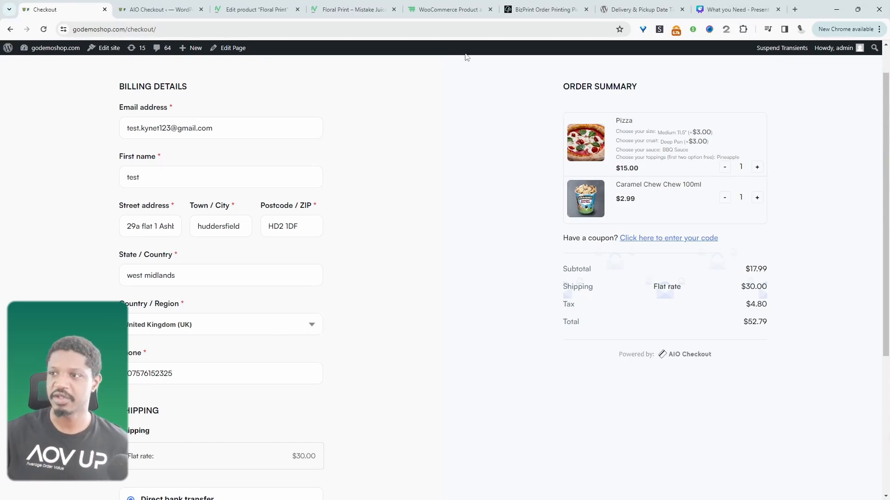
Step: Switch to the "What you Need" presentation
{"action": "left_click", "coordinate": [737, 10]}
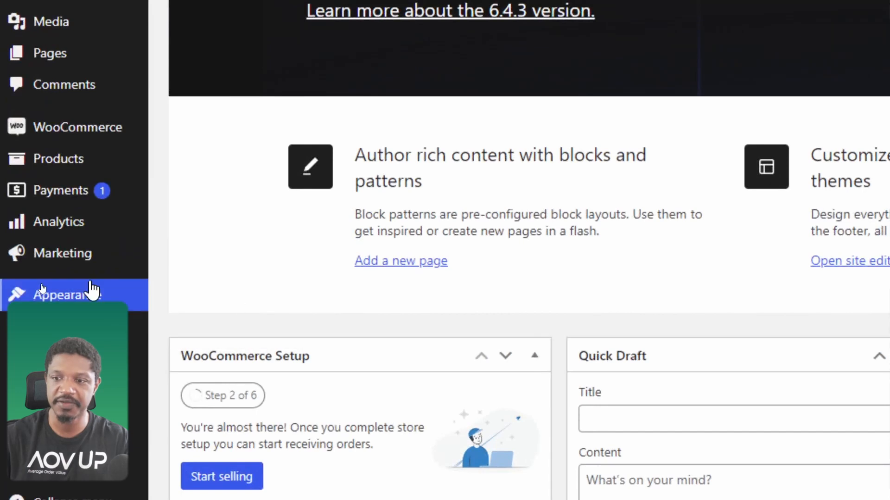
Step: Search for new themes matching "food" to add to the Mistake Juice site
{"action": "mouse_move", "coordinate": [93, 291]}
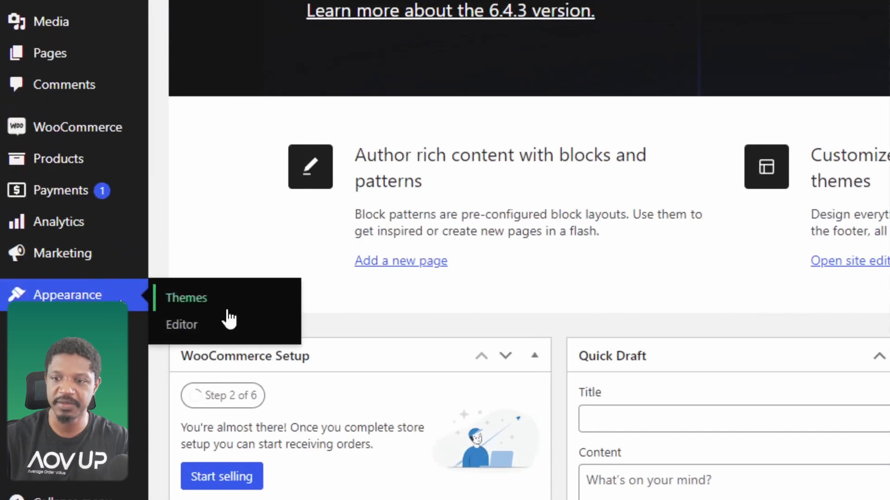
{"action": "left_click", "coordinate": [224, 317]}
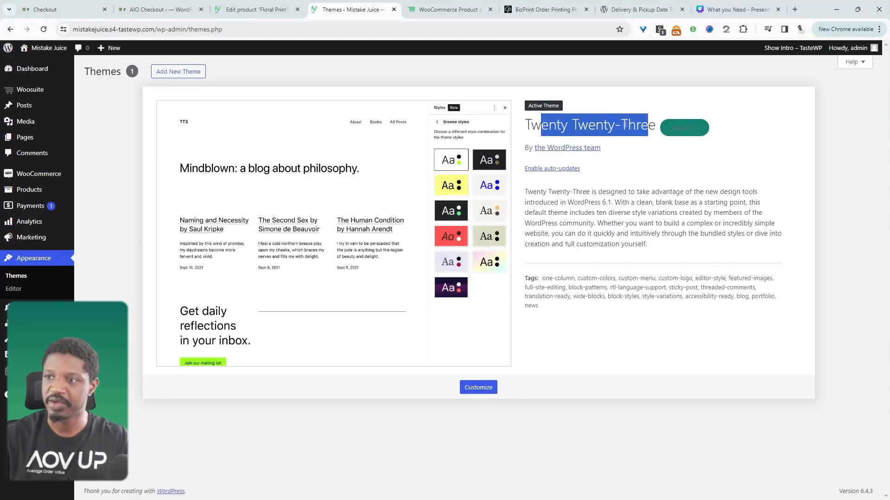
{"action": "left_click", "coordinate": [185, 72]}
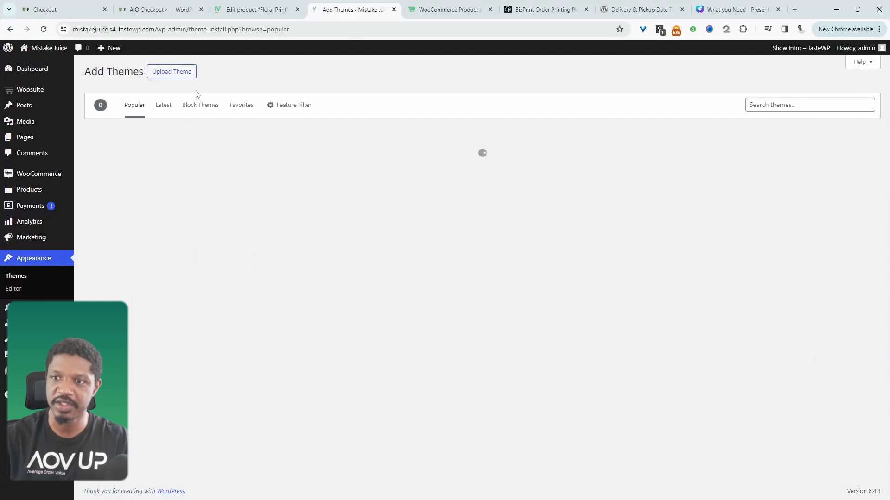
{"action": "left_click", "coordinate": [771, 103]}
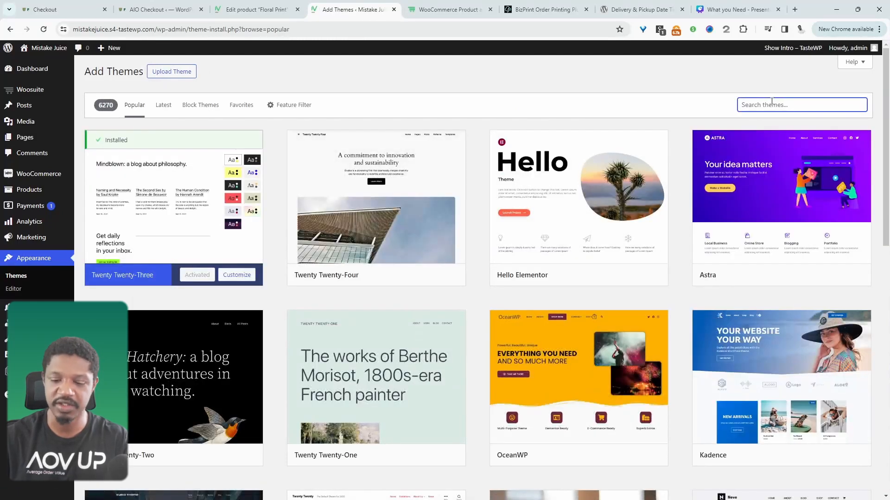
{"action": "type", "text": "food"}
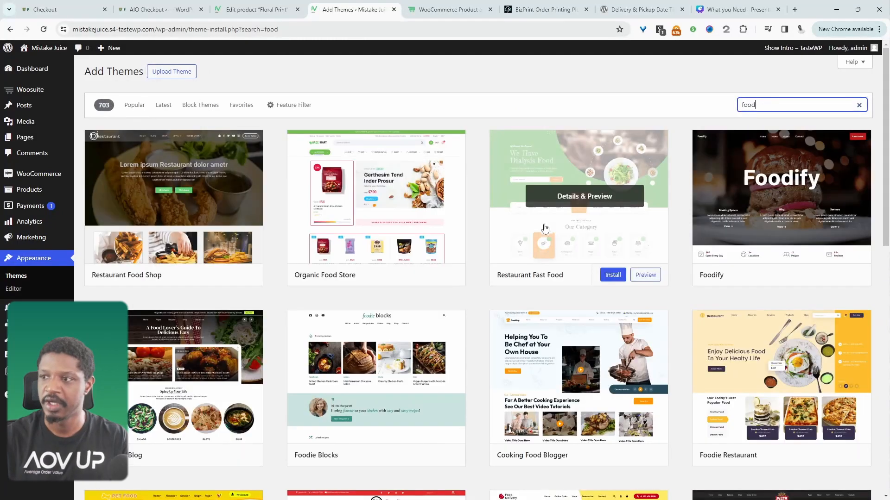
Step: Install and activate the FSE Foodie Blog theme, and review the site's front page
{"action": "scroll", "coordinate": [384, 241], "scroll_direction": "down", "scroll_amount": 3}
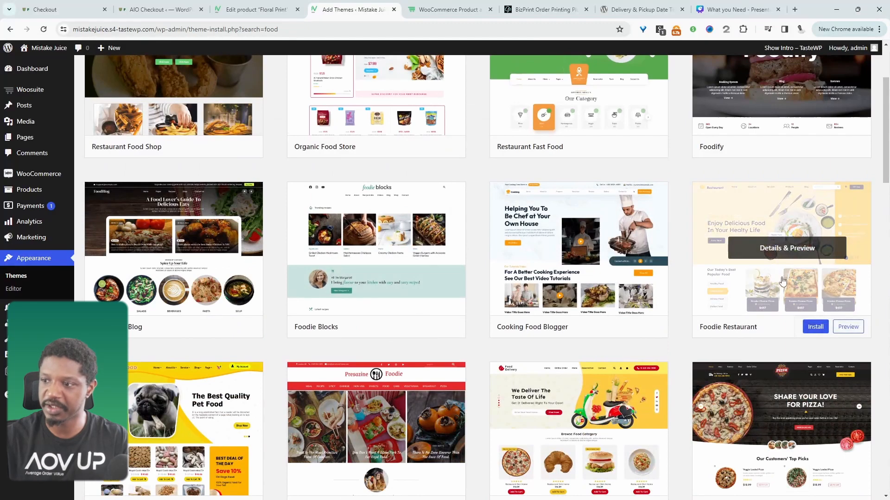
{"action": "scroll", "coordinate": [797, 278], "scroll_direction": "down", "scroll_amount": 2}
{"action": "scroll", "coordinate": [799, 301], "scroll_direction": "down", "scroll_amount": 6}
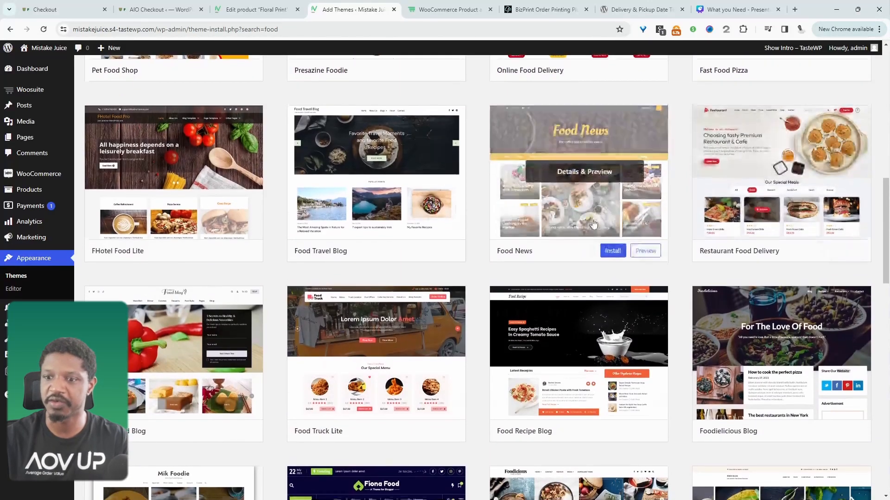
{"action": "scroll", "coordinate": [396, 314], "scroll_direction": "down", "scroll_amount": 2}
{"action": "scroll", "coordinate": [396, 314], "scroll_direction": "down", "scroll_amount": 11}
{"action": "left_click", "coordinate": [422, 371]}
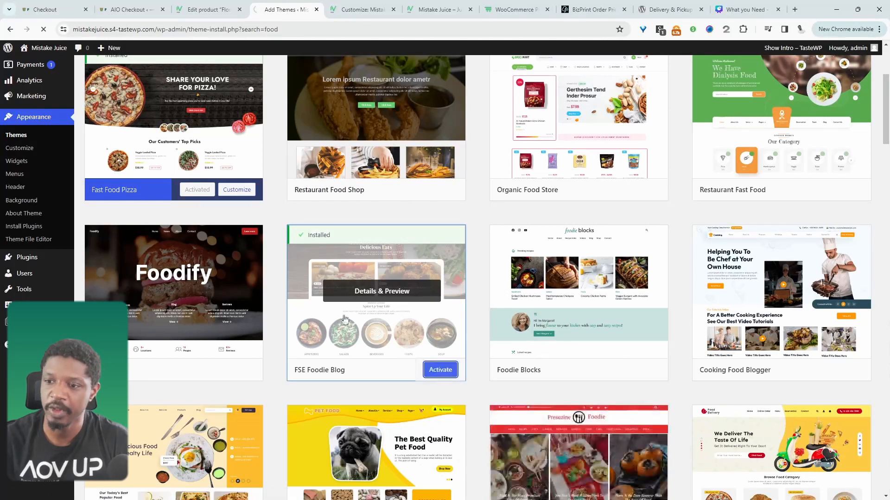
{"action": "left_click", "coordinate": [435, 371]}
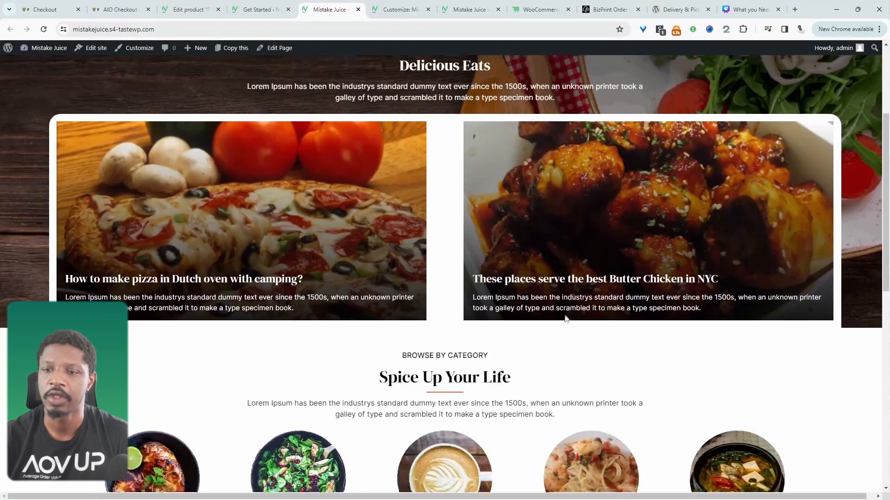
{"action": "scroll", "coordinate": [565, 319], "scroll_direction": "down", "scroll_amount": 2}
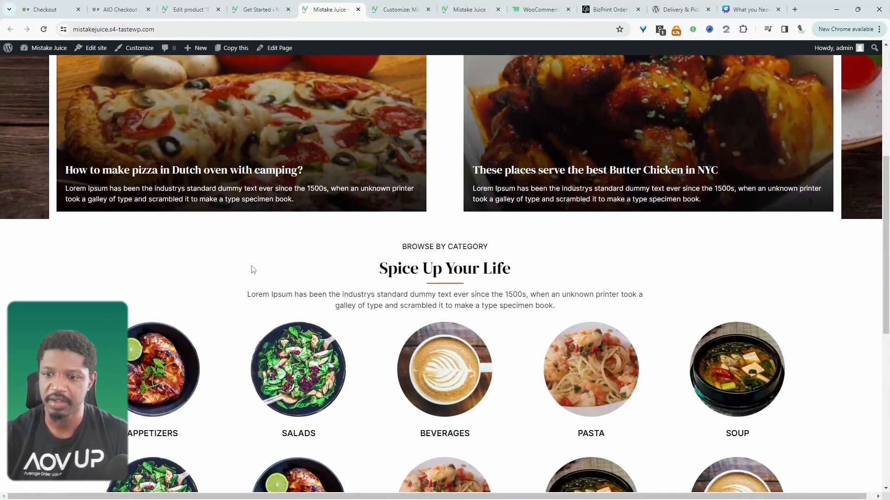
{"action": "scroll", "coordinate": [402, 376], "scroll_direction": "down", "scroll_amount": 5}
{"action": "scroll", "coordinate": [342, 369], "scroll_direction": "up", "scroll_amount": 11}
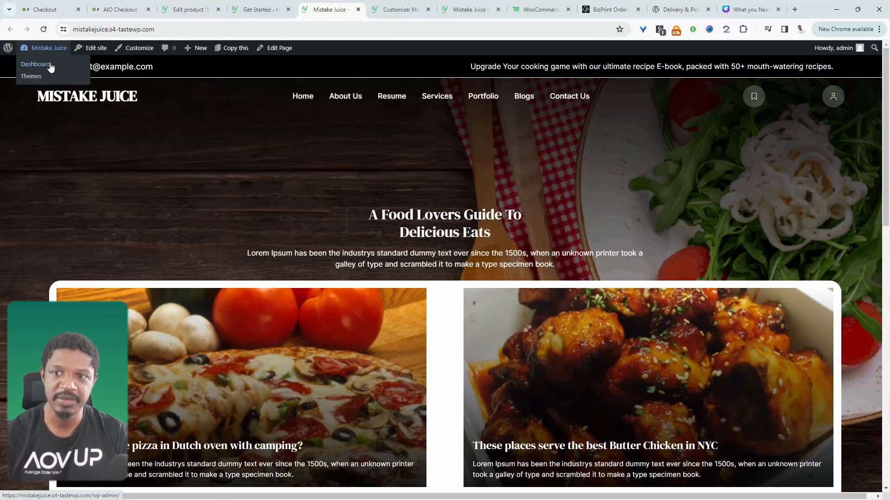
Step: Start a new product in the Mistake Juice store and name it Pizza
{"action": "left_click", "coordinate": [49, 67]}
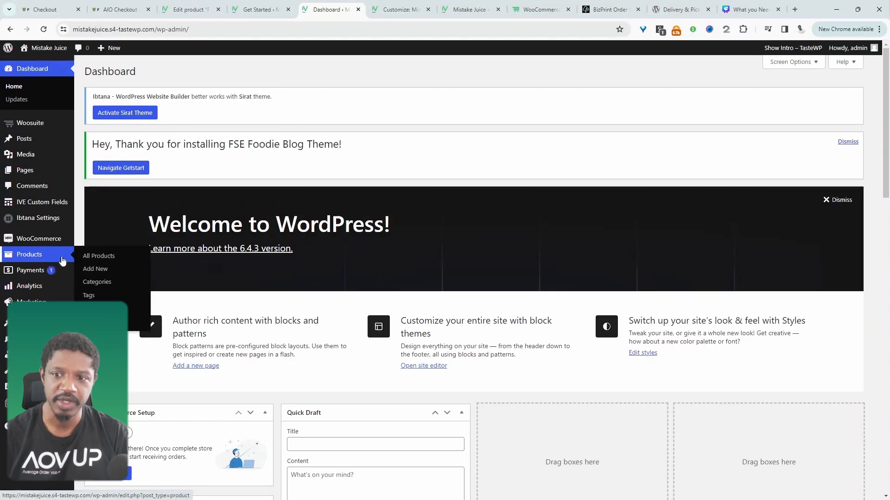
{"action": "left_click", "coordinate": [65, 261]}
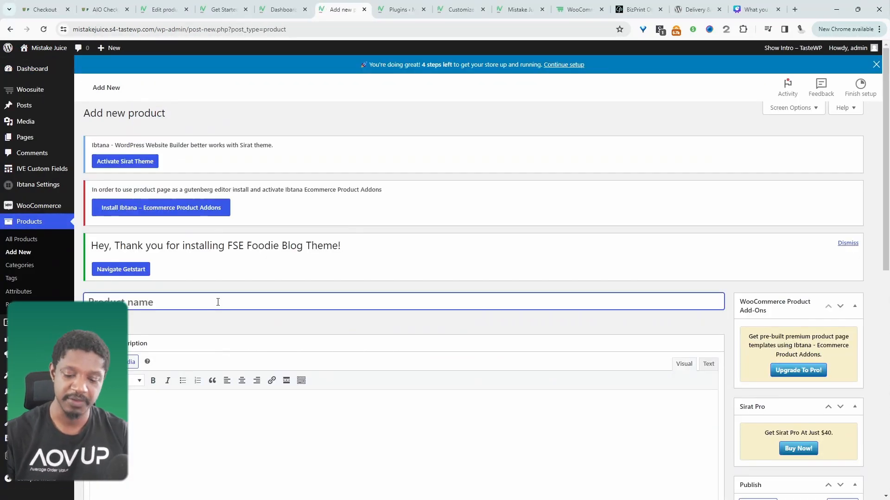
{"action": "type", "text": "Pi"}
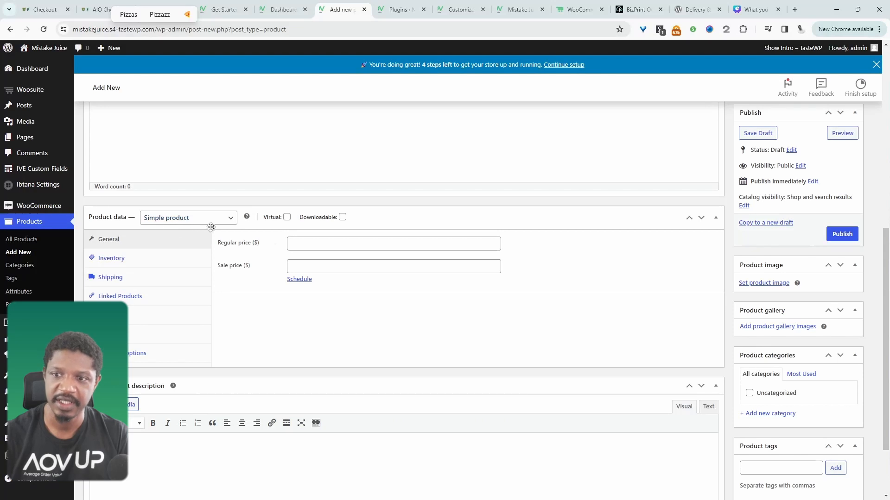
Step: Set the new product's regular price to 0
{"action": "left_click", "coordinate": [307, 241]}
{"action": "type", "text": "0"}
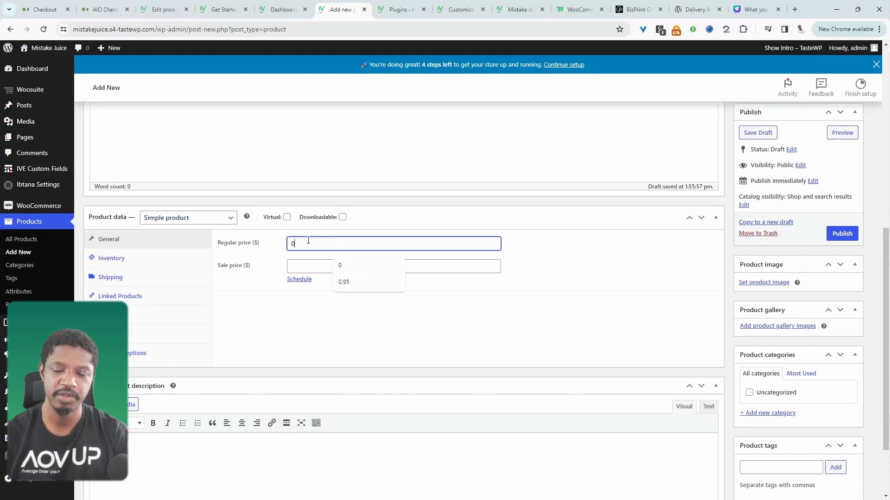
{"action": "left_click", "coordinate": [613, 295]}
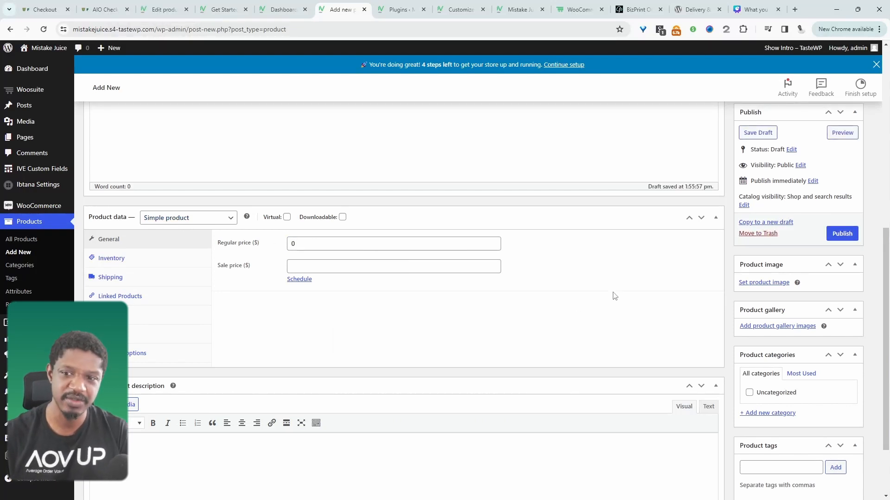
{"action": "scroll", "coordinate": [772, 267], "scroll_direction": "down", "scroll_amount": 1}
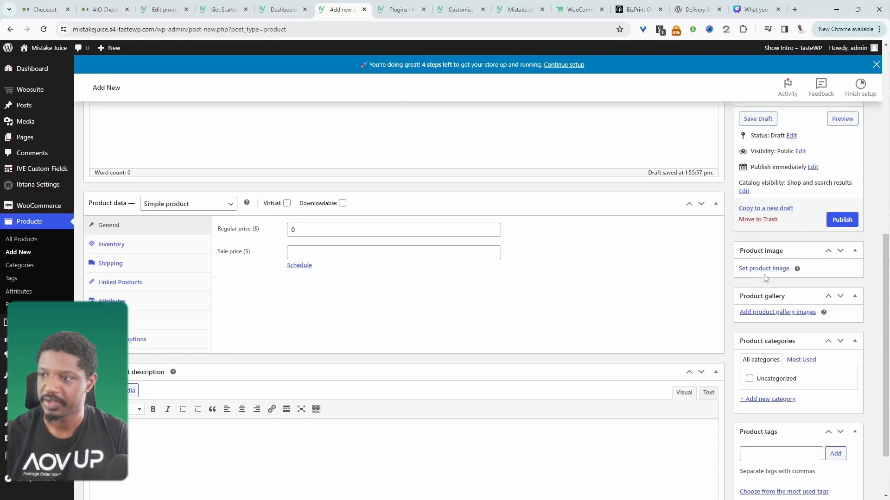
Step: Upload the pizza picture Screenshot-2024-02-18-103200.png as the product image and publish the Pizza product
{"action": "left_click", "coordinate": [764, 268]}
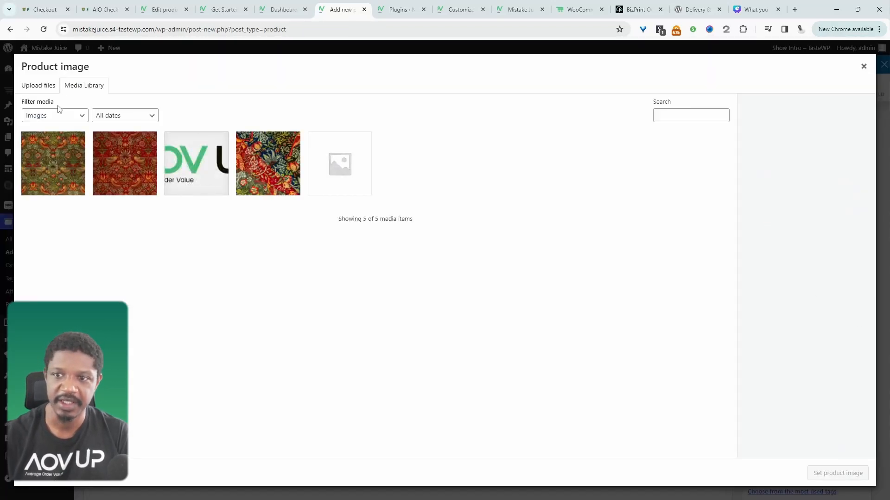
{"action": "left_click", "coordinate": [38, 86]}
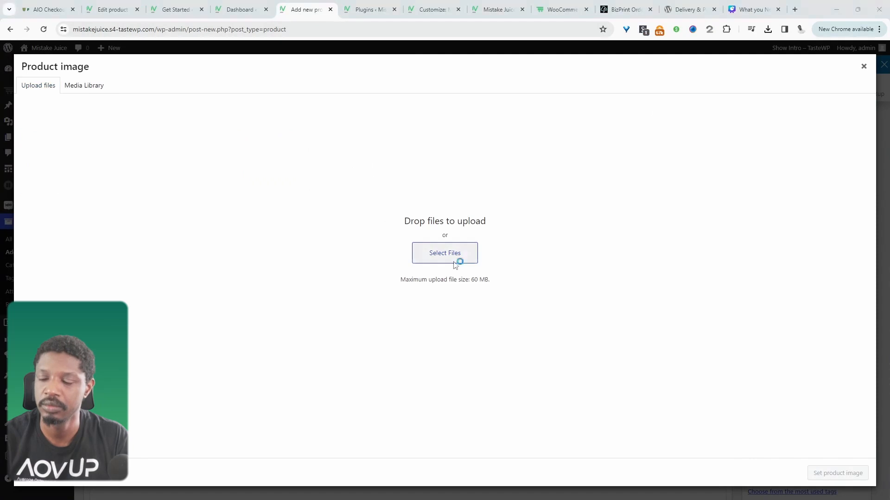
{"action": "left_click", "coordinate": [456, 257]}
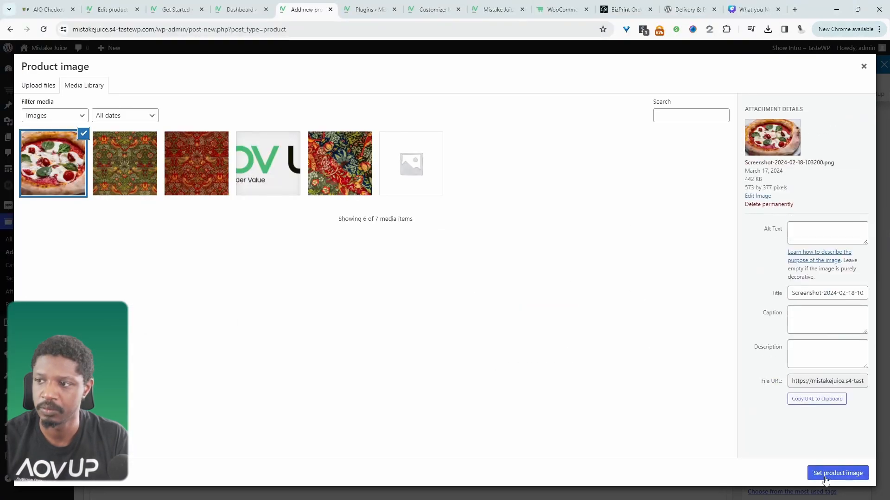
{"action": "left_click", "coordinate": [824, 478]}
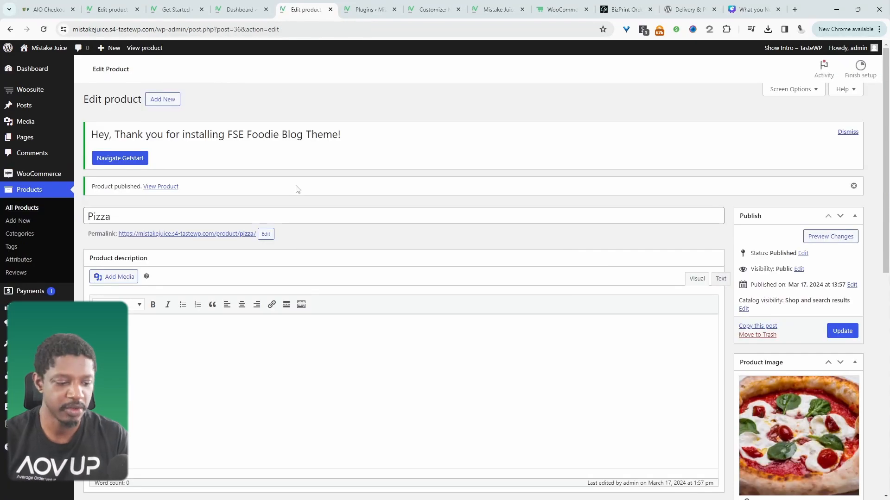
Step: Create a new AOVup Product Addons option set named Pizza, dismissing the theme's thank-you notice
{"action": "mouse_move", "coordinate": [70, 91]}
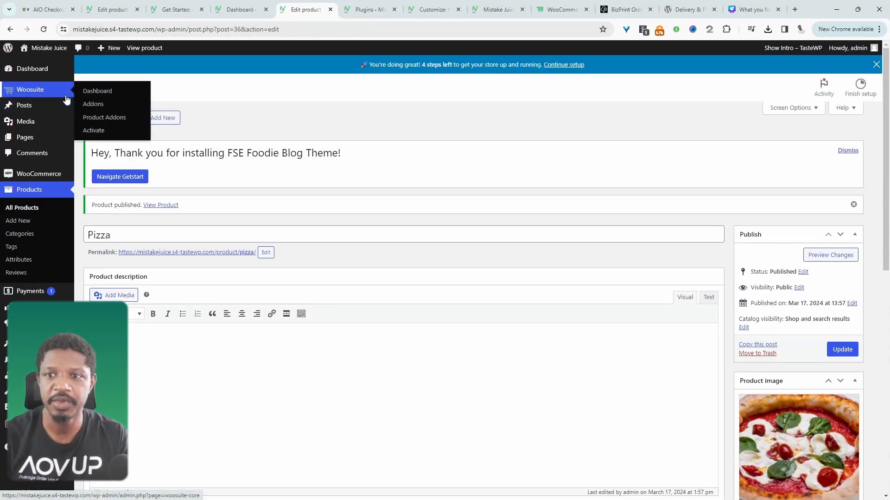
{"action": "left_click", "coordinate": [85, 117]}
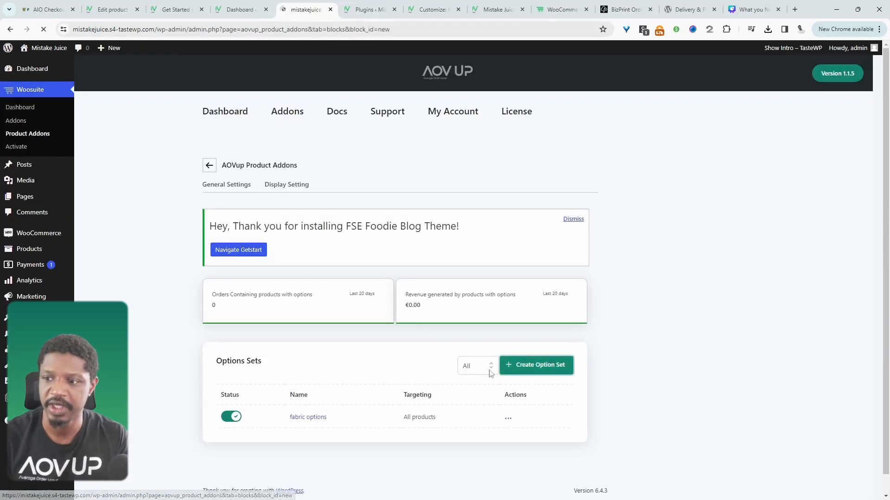
{"action": "left_click", "coordinate": [577, 365]}
{"action": "left_click", "coordinate": [353, 339]}
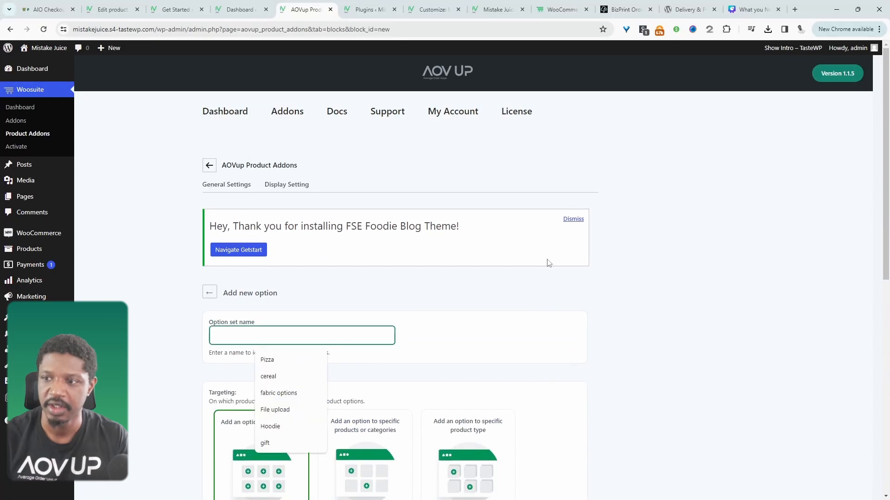
{"action": "left_click", "coordinate": [573, 219]}
{"action": "left_click", "coordinate": [268, 296]}
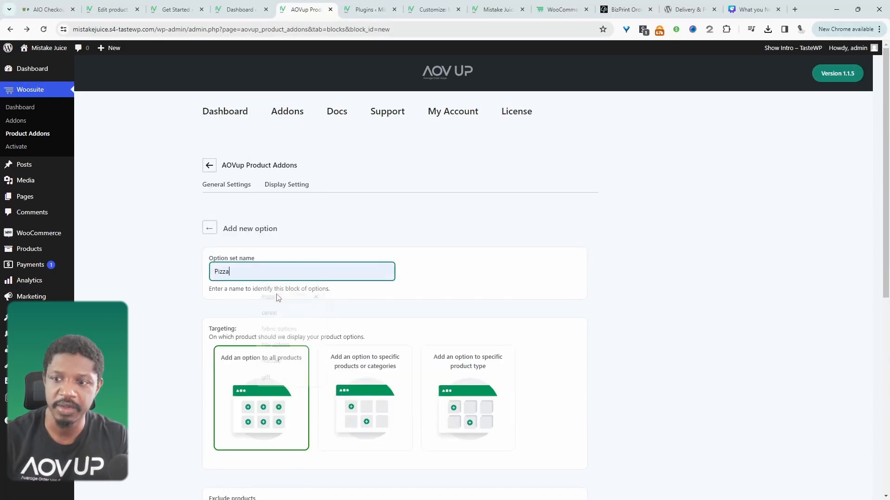
Step: Target the option set to specific products or categories and show it in the Pizza product
{"action": "scroll", "coordinate": [338, 323], "scroll_direction": "down", "scroll_amount": 3}
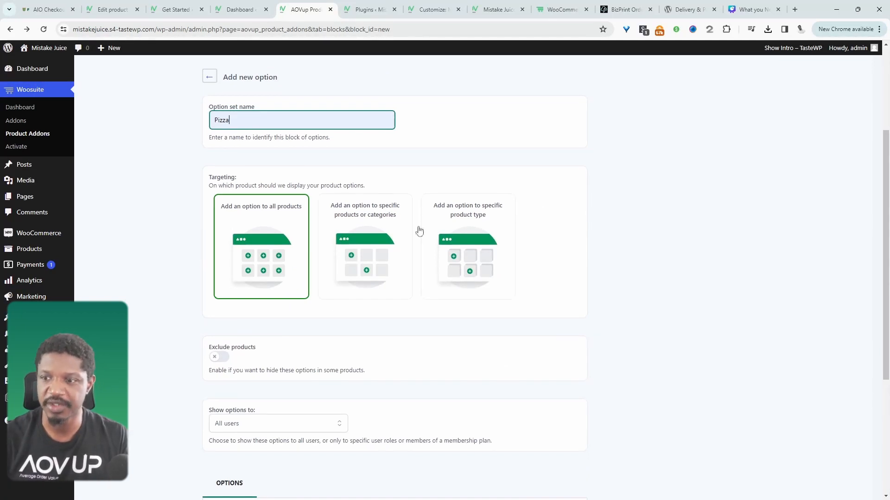
{"action": "left_click", "coordinate": [366, 244]}
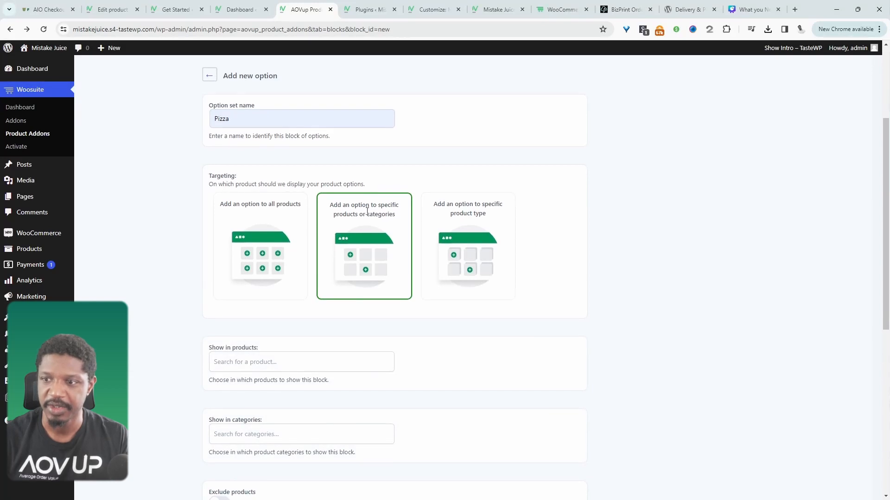
{"action": "scroll", "coordinate": [334, 337], "scroll_direction": "down", "scroll_amount": 3}
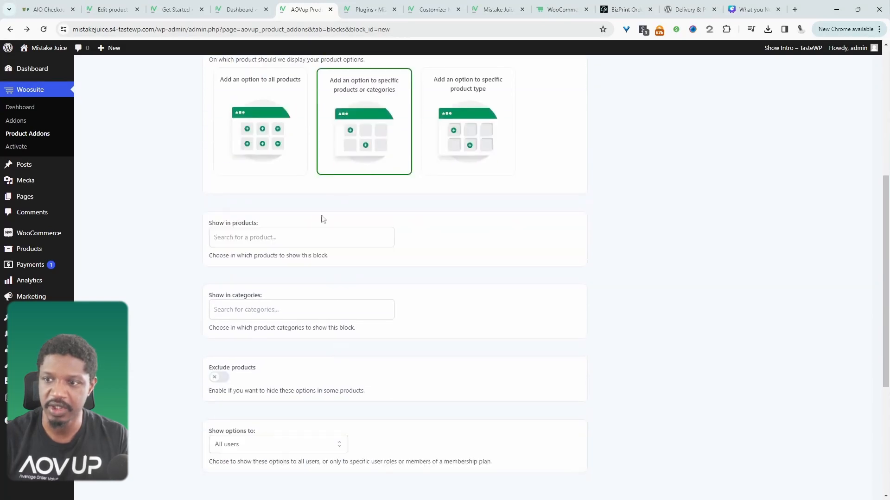
{"action": "left_click", "coordinate": [312, 231]}
{"action": "type", "text": "pi"}
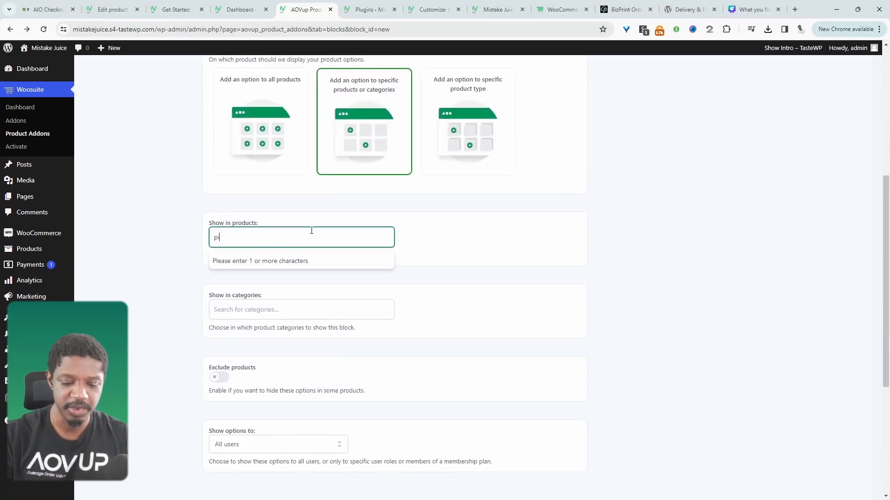
{"action": "type", "text": "zza"}
{"action": "left_click", "coordinate": [260, 260]}
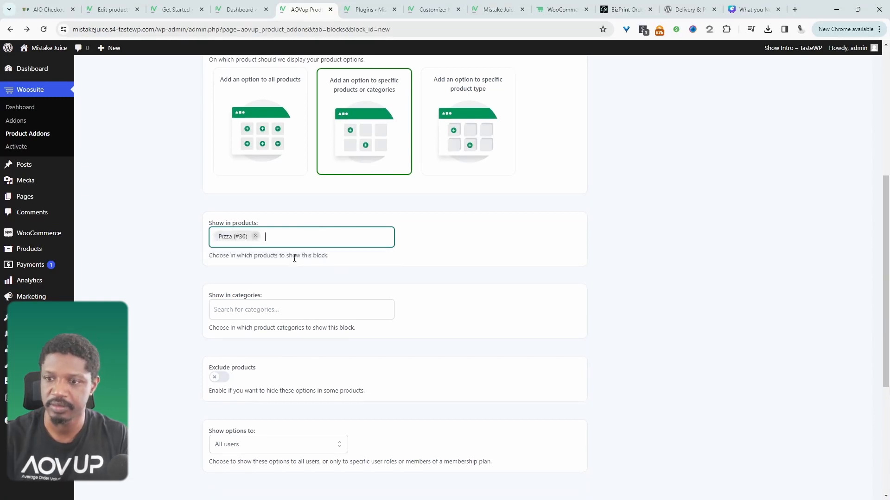
Step: Add a radio option titled Size to the Pizza set and label its first radio button Small
{"action": "scroll", "coordinate": [458, 361], "scroll_direction": "down", "scroll_amount": 5}
{"action": "left_click", "coordinate": [457, 359]}
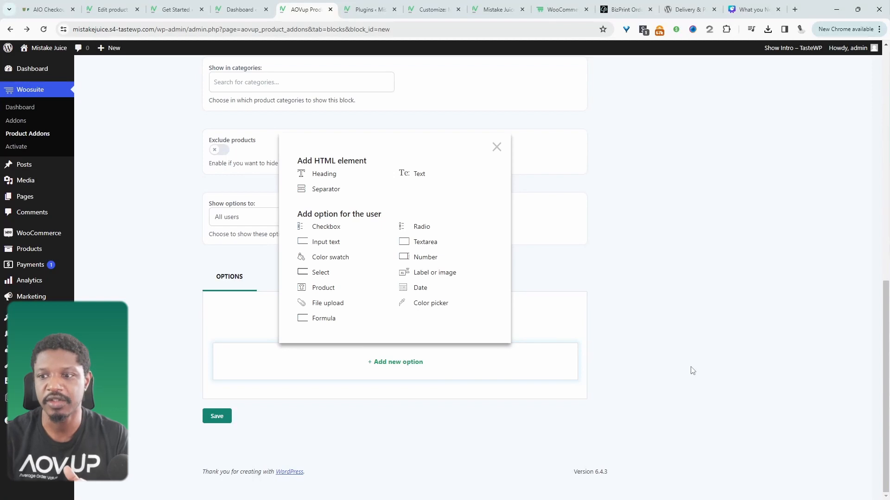
{"action": "left_click", "coordinate": [425, 228]}
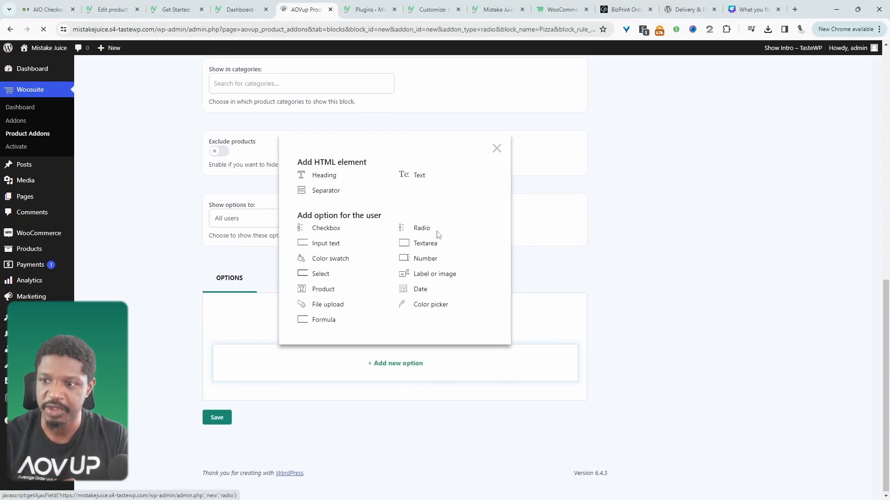
{"action": "left_click", "coordinate": [657, 199]}
{"action": "type", "text": "S"}
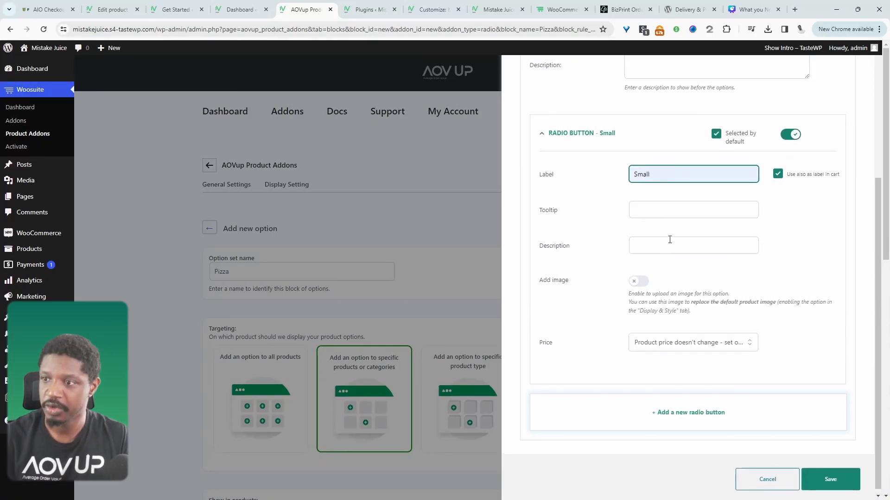
{"action": "scroll", "coordinate": [648, 324], "scroll_direction": "down", "scroll_amount": 1}
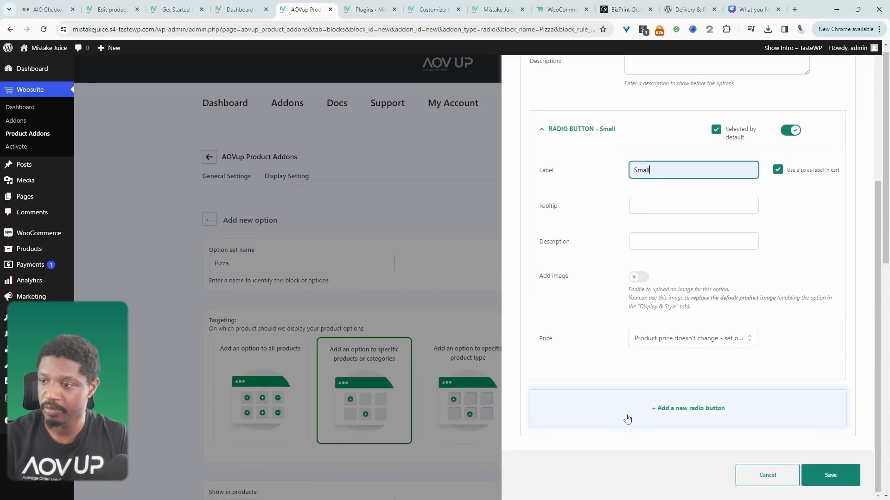
Step: Add two more radio buttons to the Size option, labelled Medium and Large
{"action": "left_click", "coordinate": [662, 412]}
{"action": "scroll", "coordinate": [686, 371], "scroll_direction": "down", "scroll_amount": 3}
{"action": "left_click", "coordinate": [665, 330]}
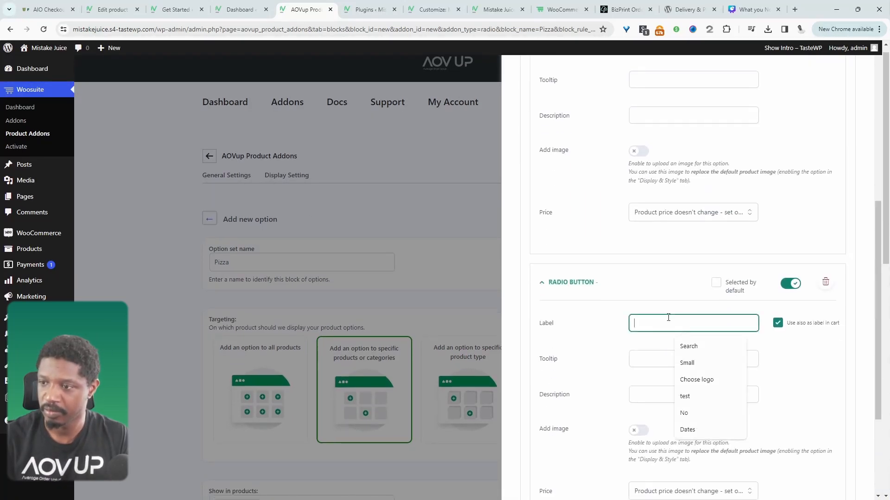
{"action": "type", "text": "Medium"}
{"action": "scroll", "coordinate": [572, 343], "scroll_direction": "down", "scroll_amount": 3}
{"action": "left_click", "coordinate": [685, 410]}
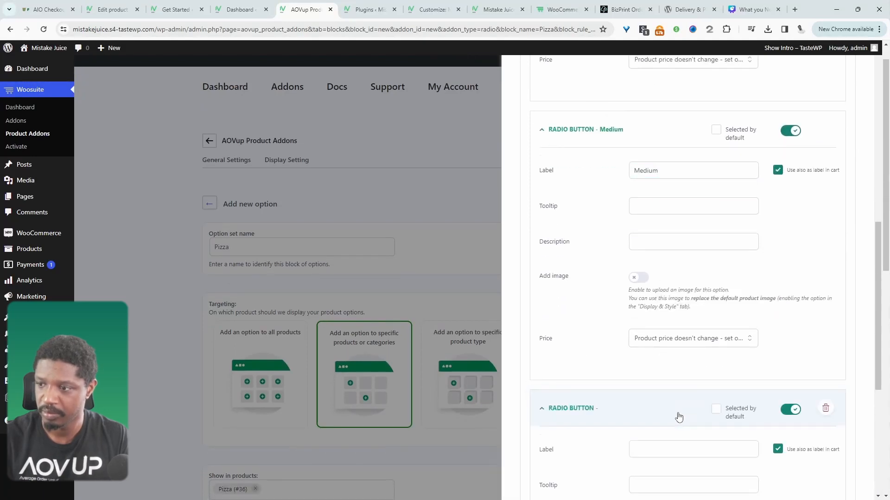
Step: Make the Small size a product price increase with a regular option cost of 8
{"action": "scroll", "coordinate": [672, 361], "scroll_direction": "up", "scroll_amount": 6}
{"action": "left_click", "coordinate": [664, 354]}
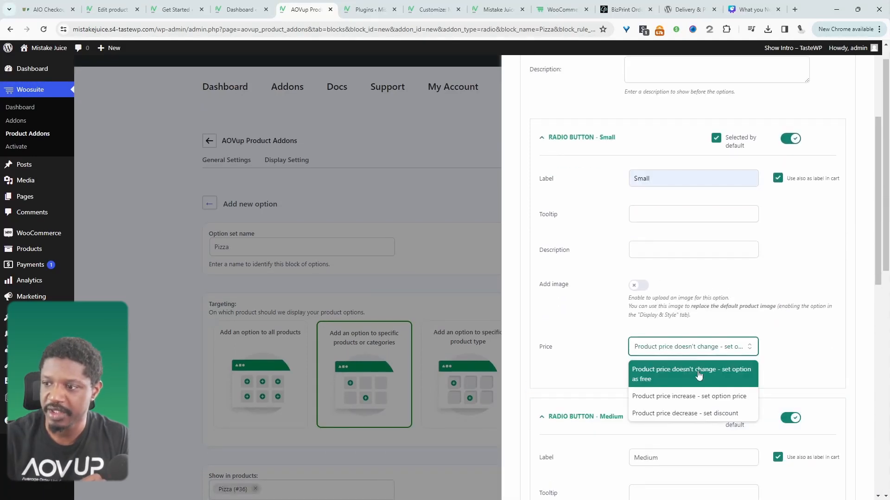
{"action": "left_click", "coordinate": [683, 397]}
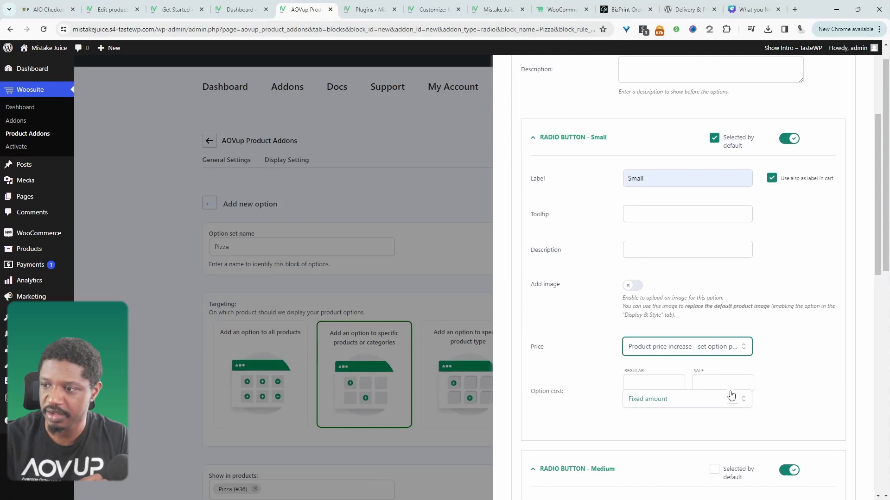
{"action": "left_click", "coordinate": [656, 384]}
{"action": "type", "text": "8"}
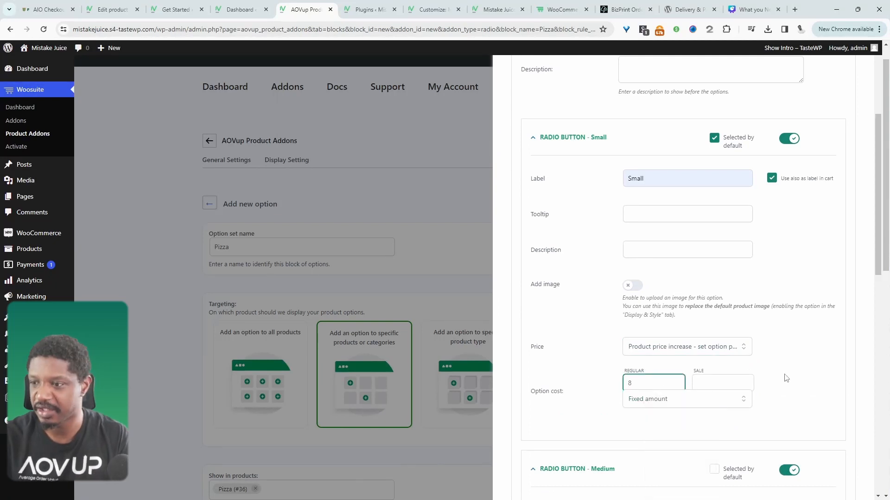
Step: Make the Medium size a product price increase with a regular option cost of 12
{"action": "scroll", "coordinate": [787, 378], "scroll_direction": "down", "scroll_amount": 6}
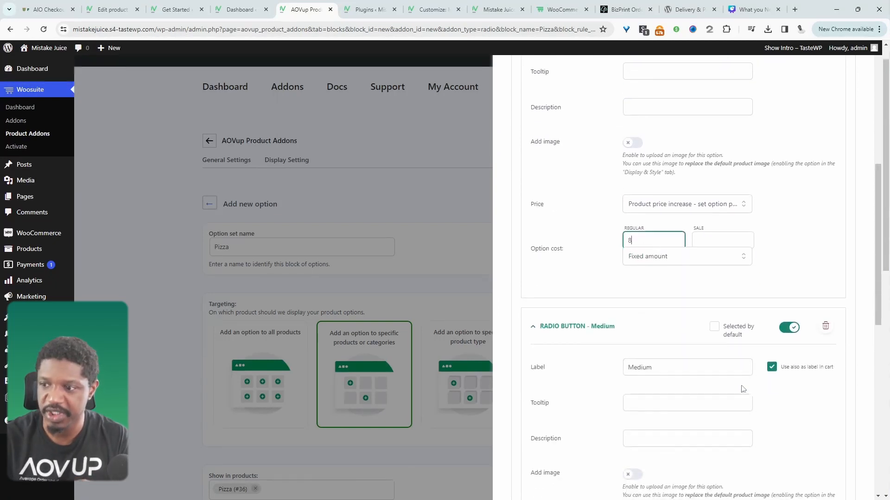
{"action": "left_click", "coordinate": [656, 376]}
{"action": "left_click", "coordinate": [688, 427]}
{"action": "scroll", "coordinate": [685, 367], "scroll_direction": "down", "scroll_amount": 3}
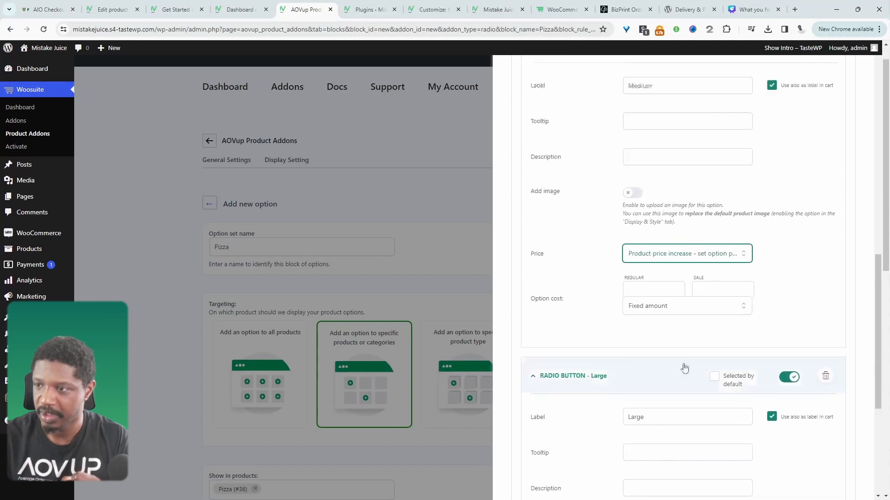
{"action": "scroll", "coordinate": [649, 352], "scroll_direction": "up", "scroll_amount": 1}
{"action": "left_click", "coordinate": [640, 345]}
{"action": "type", "text": "12"}
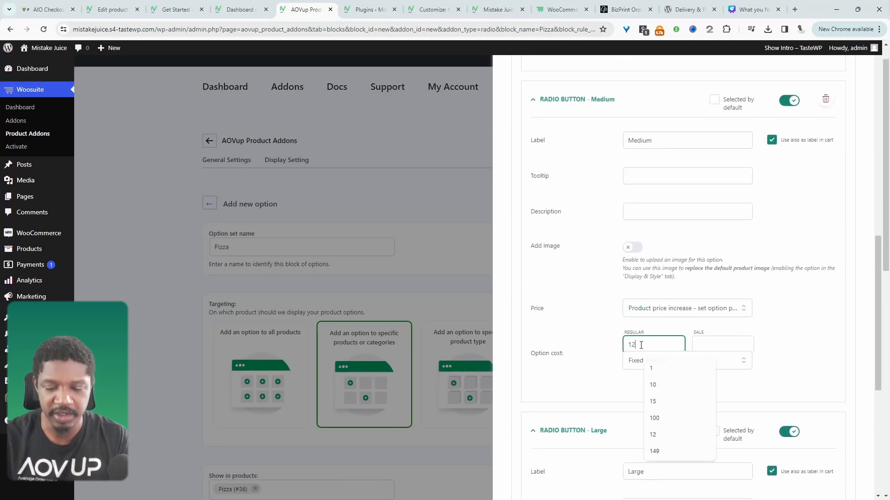
Step: Make the Large size a product price increase with a regular option cost of 15, and save the Size option
{"action": "scroll", "coordinate": [634, 343], "scroll_direction": "down", "scroll_amount": 1}
{"action": "scroll", "coordinate": [649, 334], "scroll_direction": "down", "scroll_amount": 5}
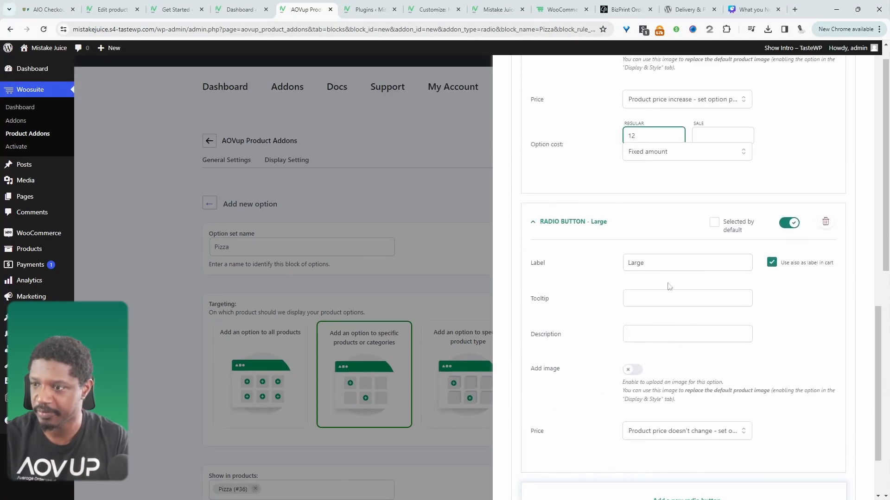
{"action": "left_click", "coordinate": [687, 413]}
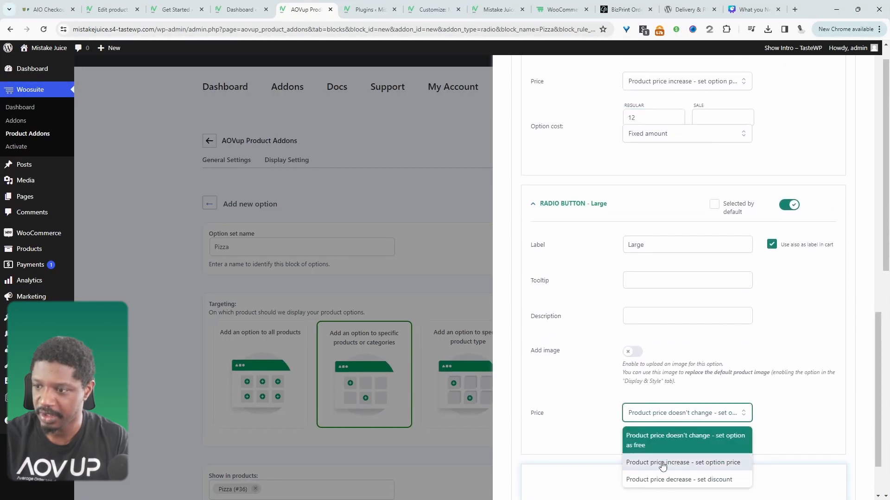
{"action": "left_click", "coordinate": [661, 459]}
{"action": "scroll", "coordinate": [662, 417], "scroll_direction": "down", "scroll_amount": 3}
{"action": "left_click", "coordinate": [652, 324]}
{"action": "type", "text": "15"}
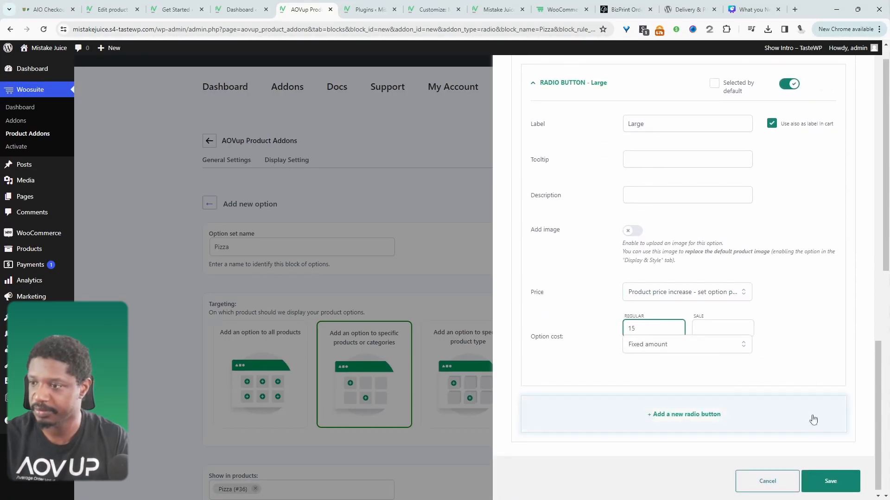
{"action": "left_click", "coordinate": [830, 481]}
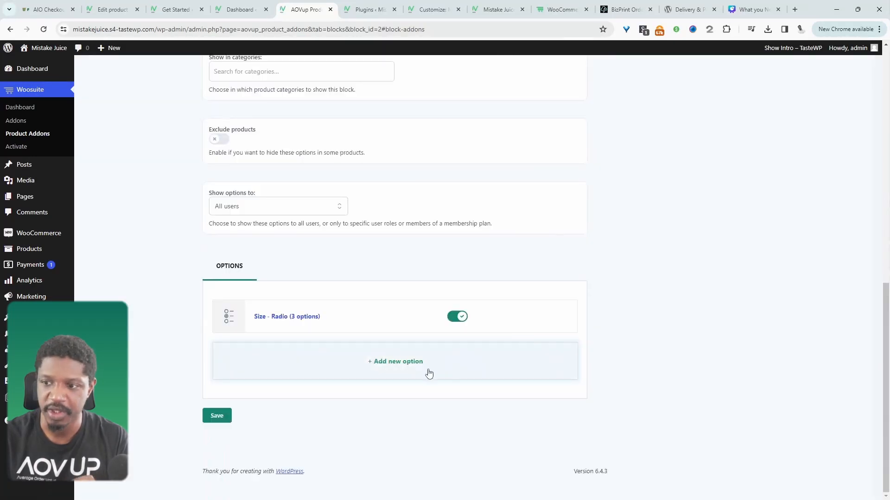
Step: Add a label or image option for the crust to the Pizza set and label its first choice Thin
{"action": "left_click", "coordinate": [398, 364]}
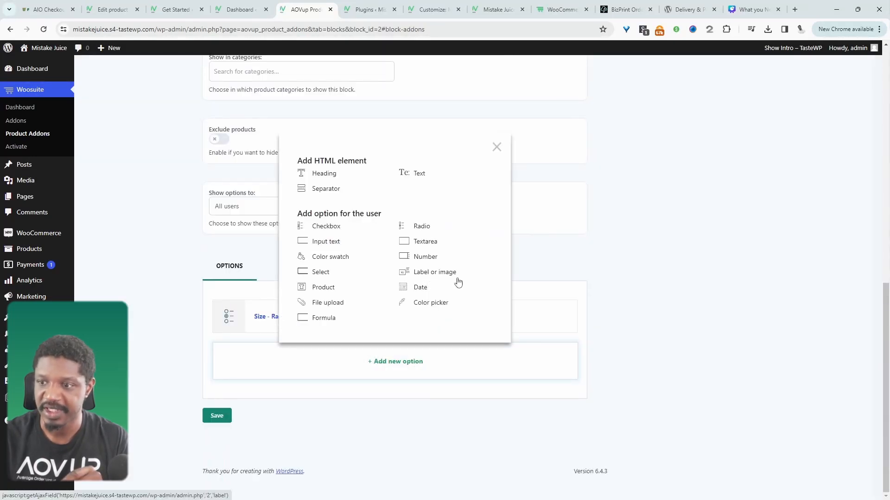
{"action": "left_click", "coordinate": [444, 273]}
{"action": "left_click", "coordinate": [681, 197]}
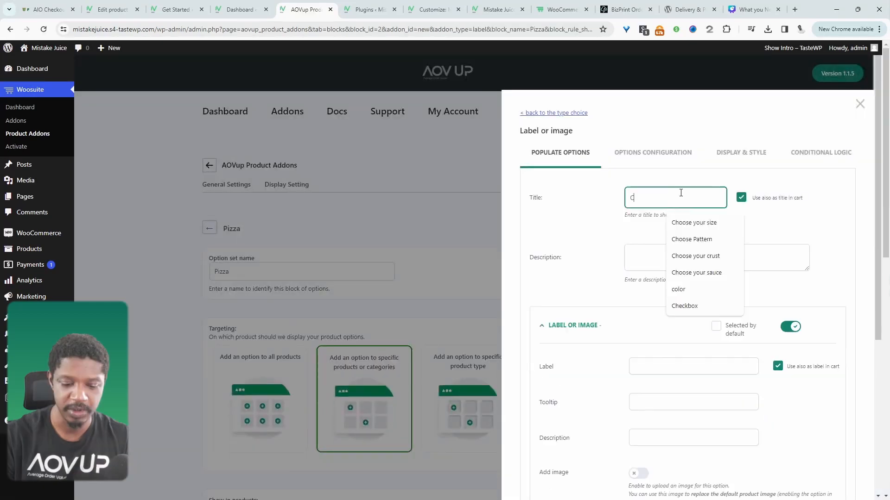
{"action": "type", "text": "Cr"}
{"action": "scroll", "coordinate": [681, 197], "scroll_direction": "down", "scroll_amount": 3}
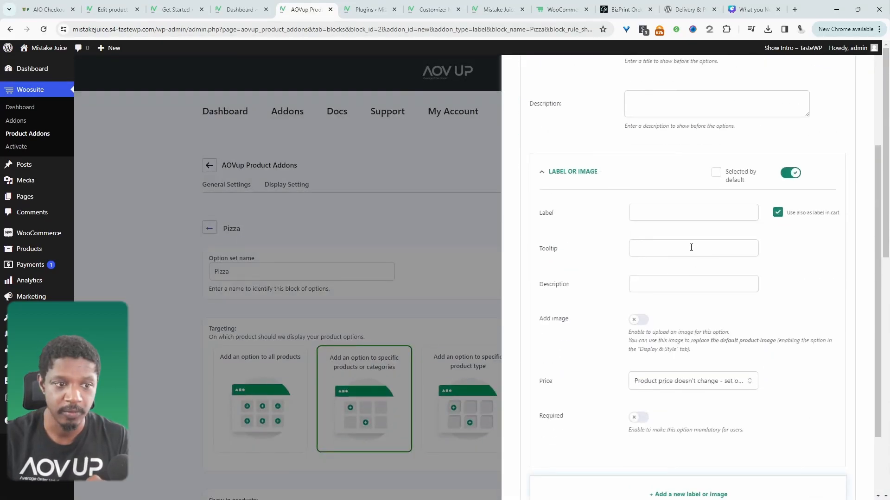
{"action": "left_click", "coordinate": [651, 213]}
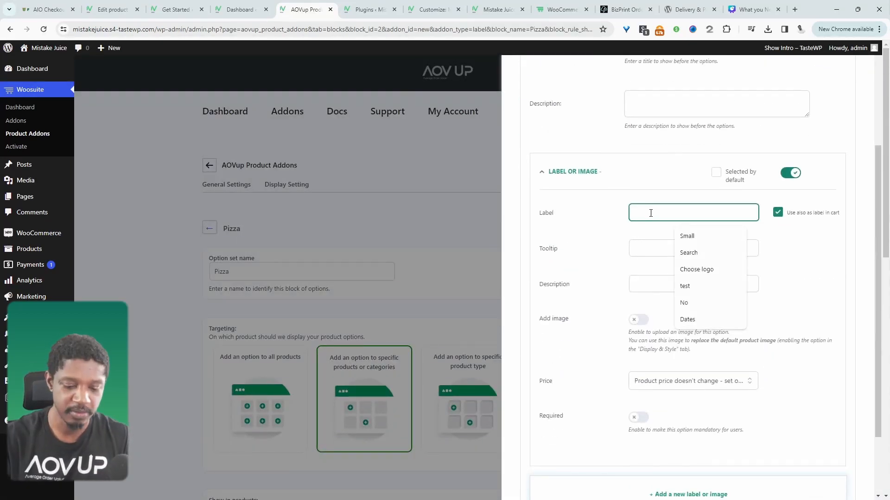
{"action": "type", "text": "Thin"}
Step: Upload the six crust and topping screenshots from the Desktop and use Screenshot-2024-02-07-102731.png as the Thin crust's image
{"action": "scroll", "coordinate": [651, 212], "scroll_direction": "down", "scroll_amount": 2}
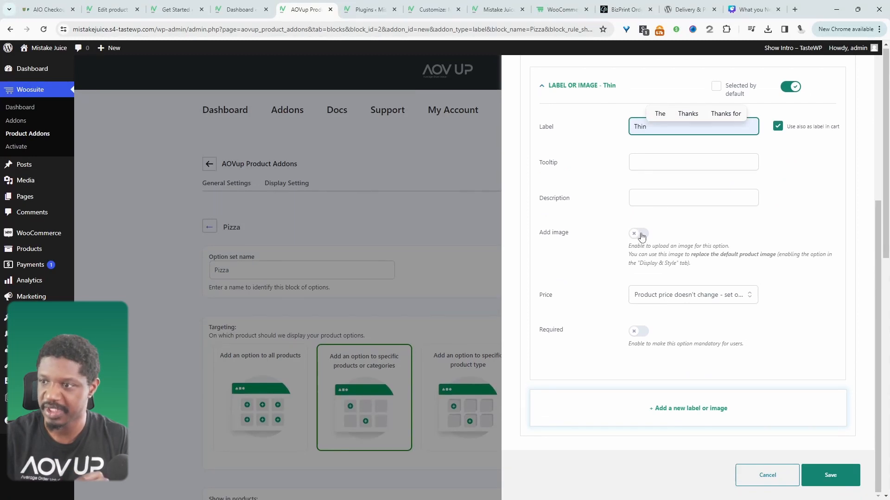
{"action": "left_click", "coordinate": [641, 235]}
{"action": "left_click", "coordinate": [740, 337]}
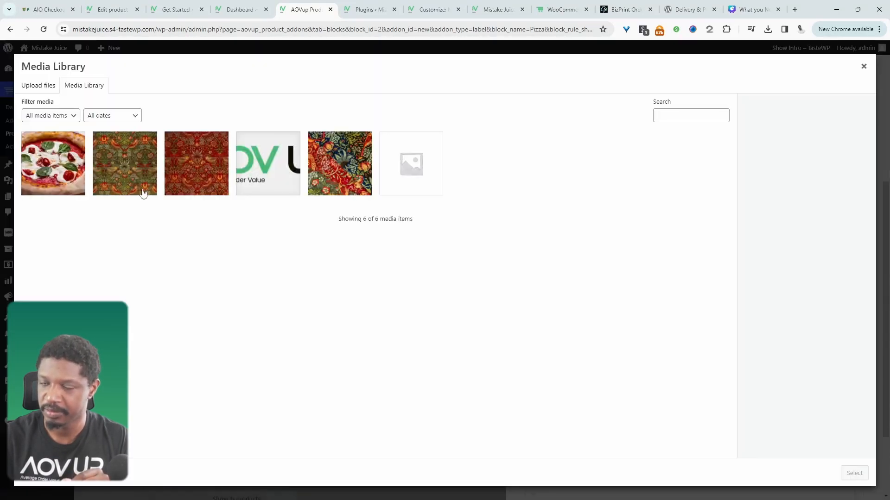
{"action": "left_click", "coordinate": [38, 86]}
{"action": "left_click", "coordinate": [445, 253]}
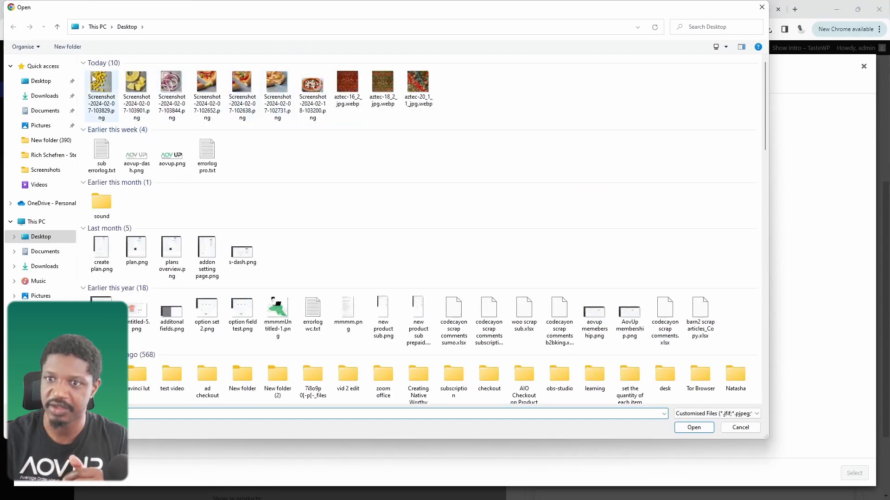
{"action": "left_click_drag", "start_coordinate": [81, 86], "coordinate": [279, 91]}
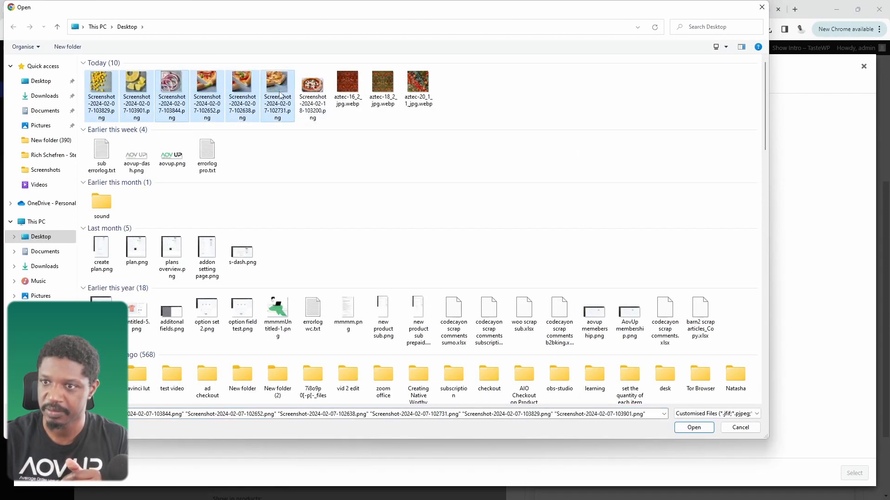
{"action": "left_click", "coordinate": [693, 428]}
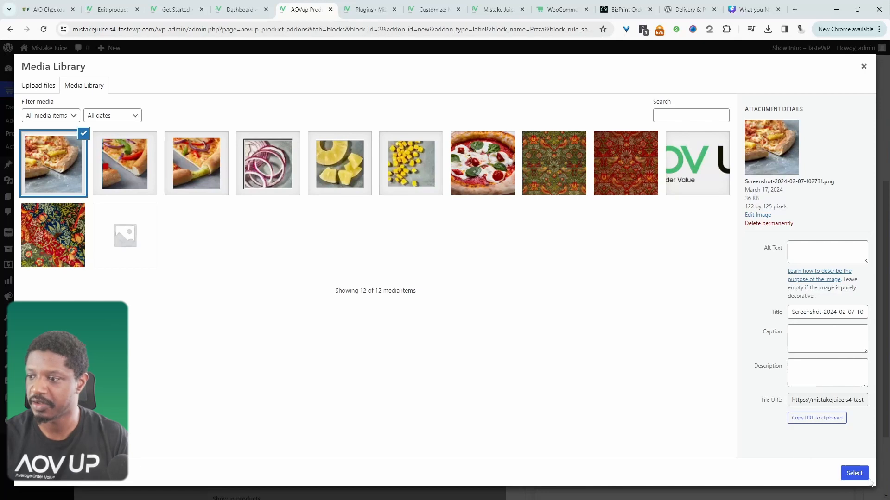
{"action": "left_click", "coordinate": [862, 476]}
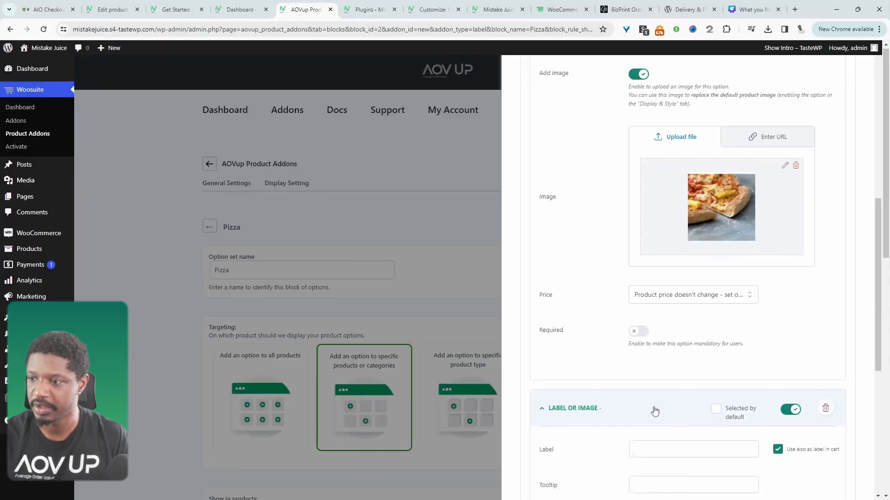
Step: Label the second crust choice Deep pan and give it the pizza slice image with onions and peppers
{"action": "scroll", "coordinate": [655, 411], "scroll_direction": "down", "scroll_amount": 3}
{"action": "left_click", "coordinate": [690, 306]}
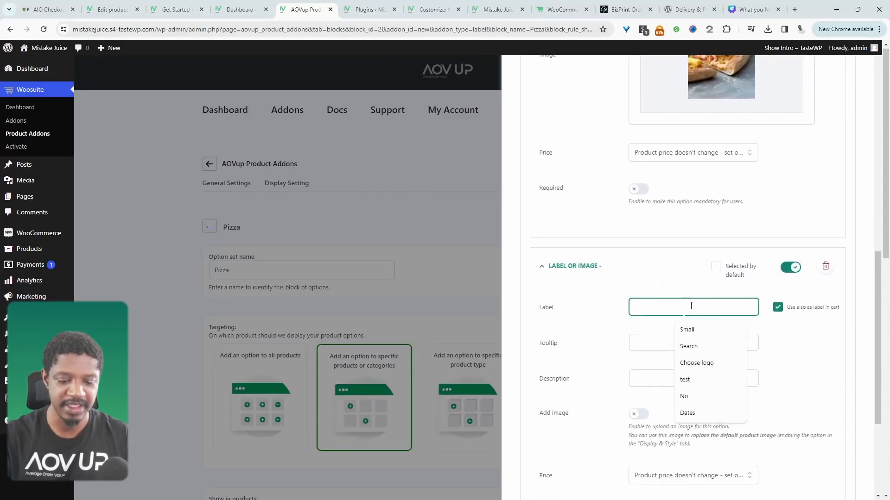
{"action": "type", "text": "Deep pan"}
{"action": "scroll", "coordinate": [690, 306], "scroll_direction": "down", "scroll_amount": 2}
{"action": "left_click", "coordinate": [638, 328]}
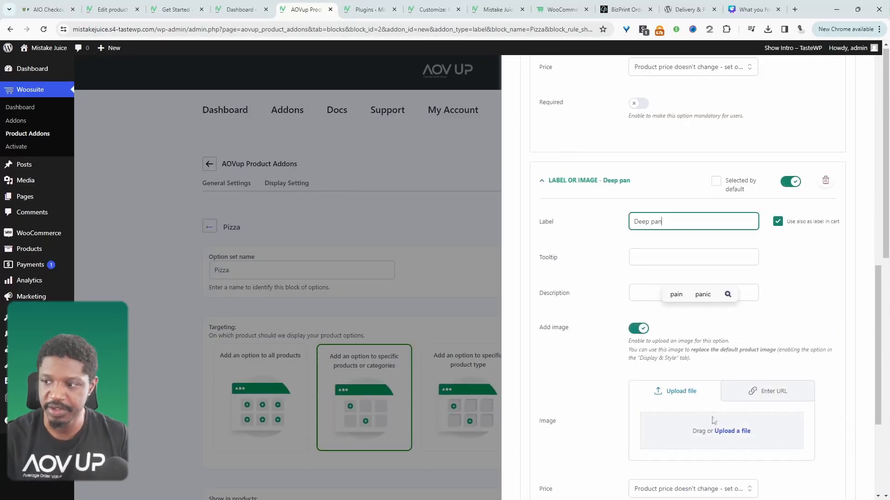
{"action": "left_click", "coordinate": [732, 432]}
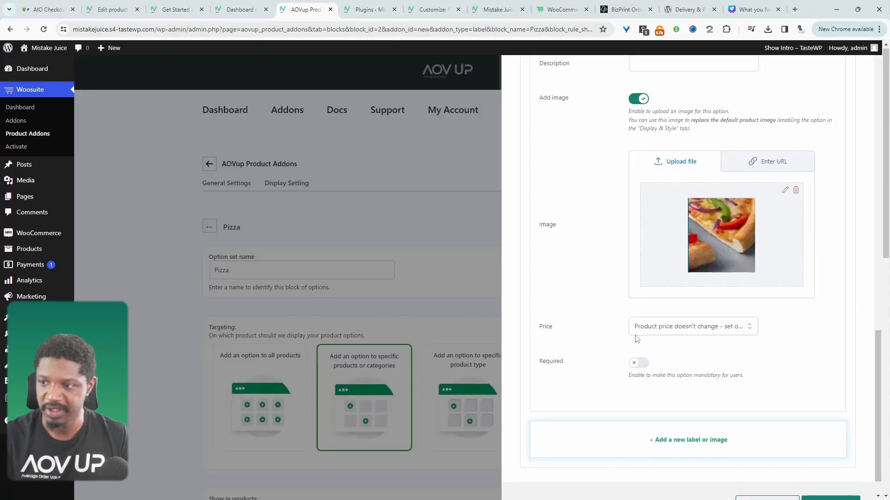
Step: Make the Deep pan crust a product price increase with a regular option cost of 3
{"action": "left_click", "coordinate": [641, 326]}
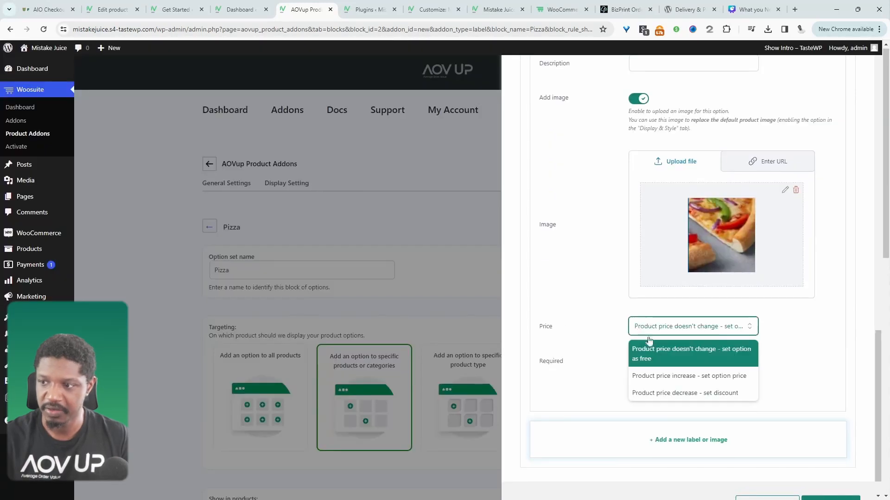
{"action": "left_click", "coordinate": [682, 376]}
{"action": "left_click", "coordinate": [643, 362]}
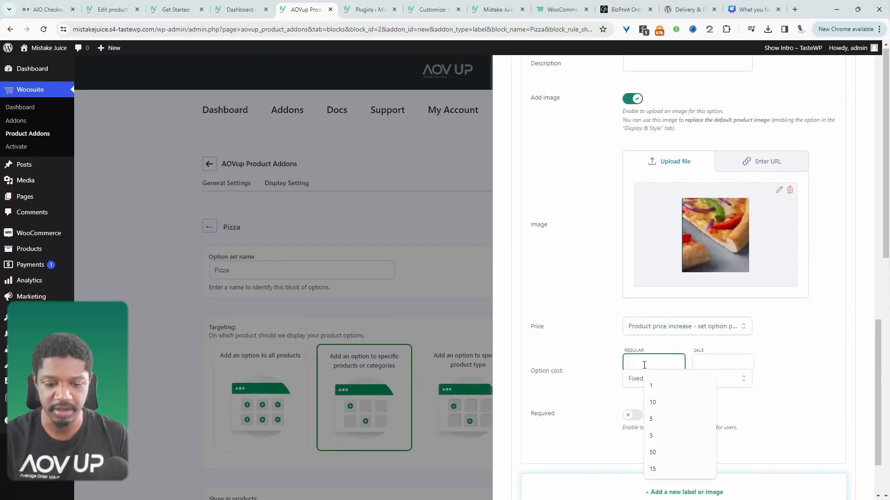
{"action": "type", "text": "3"}
{"action": "scroll", "coordinate": [794, 358], "scroll_direction": "down", "scroll_amount": 2}
Step: Add a third crust choice labelled Filled crust with its image and a price increase of 5, and save the Crust option
{"action": "left_click", "coordinate": [770, 411]}
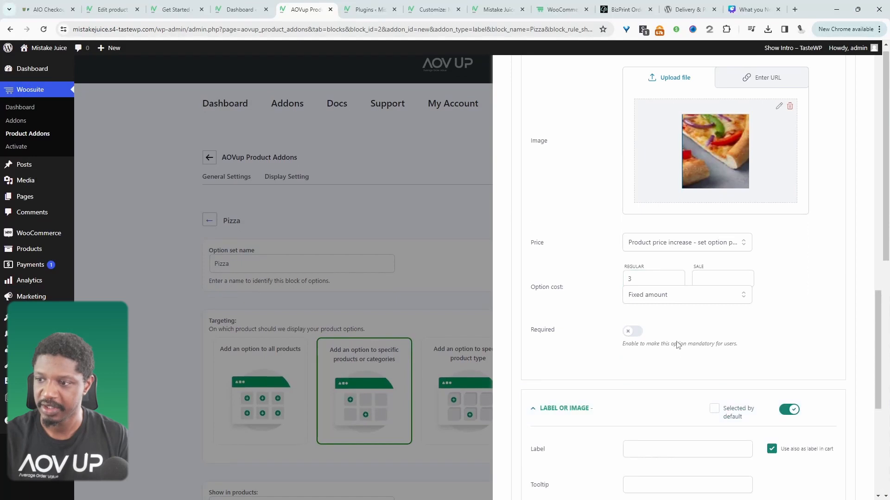
{"action": "scroll", "coordinate": [676, 344], "scroll_direction": "down", "scroll_amount": 3}
{"action": "left_click", "coordinate": [675, 327]}
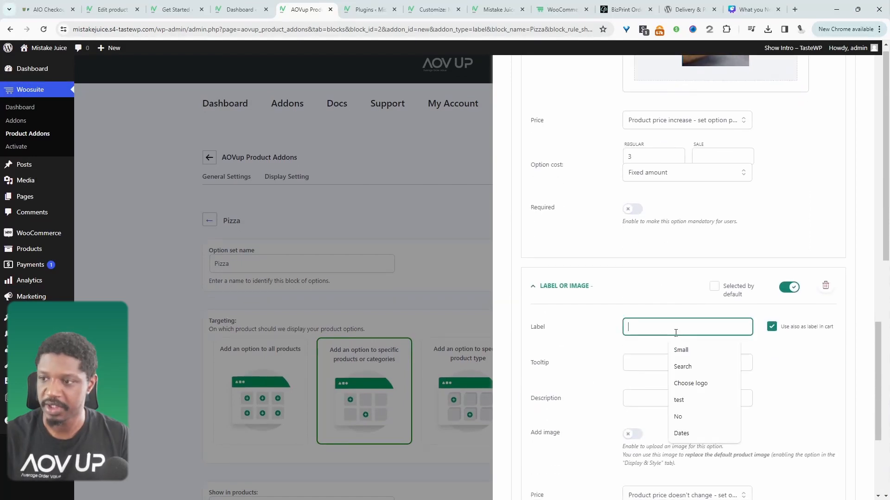
{"action": "type", "text": "Filled"}
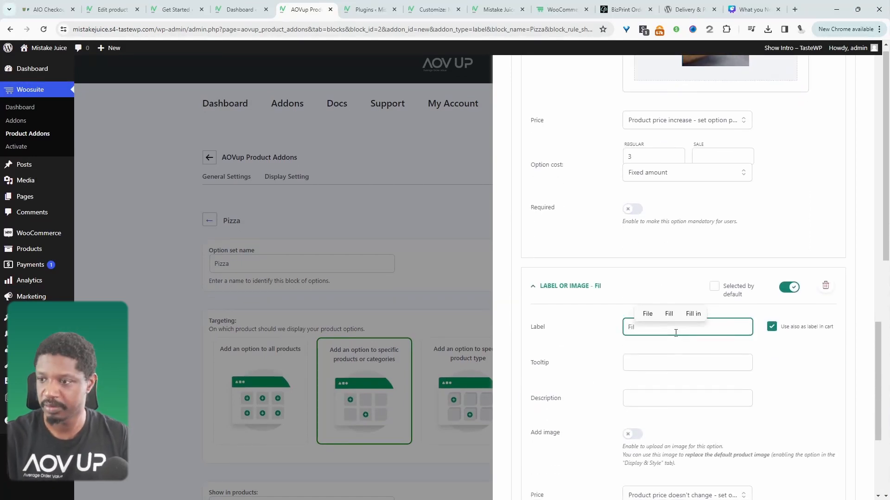
{"action": "type", "text": " crust"}
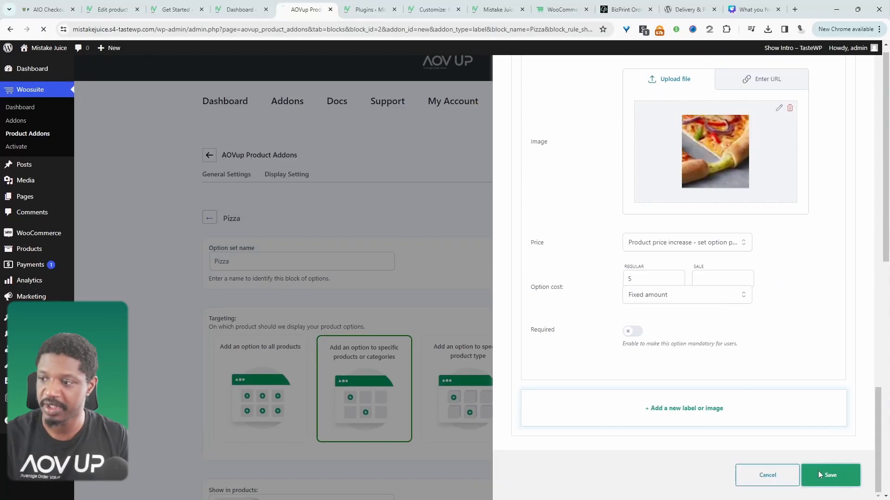
{"action": "left_click", "coordinate": [830, 475]}
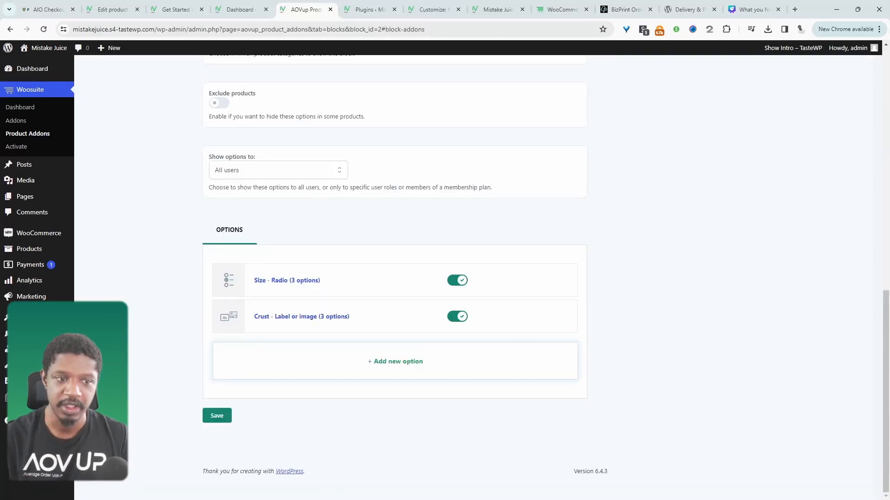
Step: Add another label or image option to the Pizza set and title it Toppings
{"action": "left_click", "coordinate": [361, 361]}
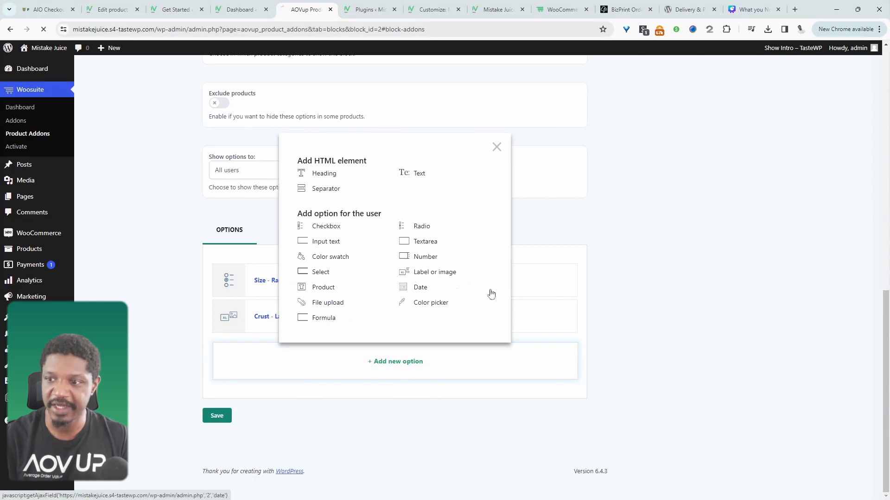
{"action": "left_click", "coordinate": [433, 277]}
{"action": "left_click", "coordinate": [667, 197]}
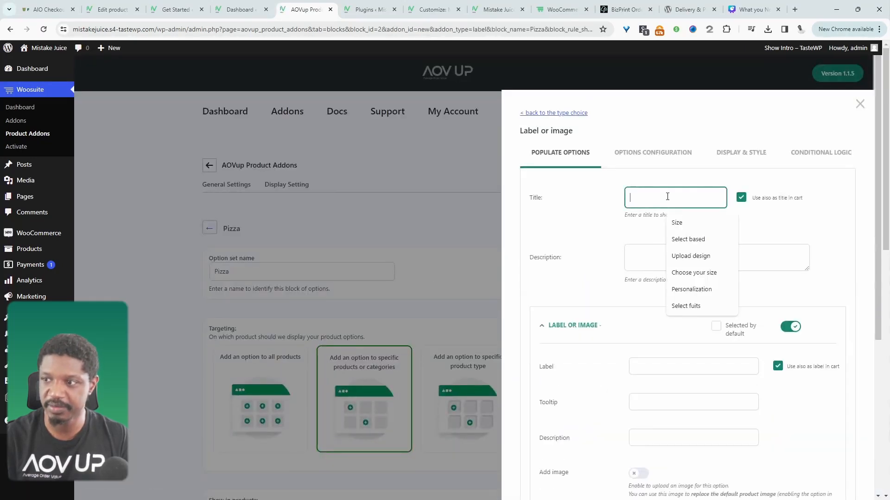
{"action": "type", "text": "Toppings"}
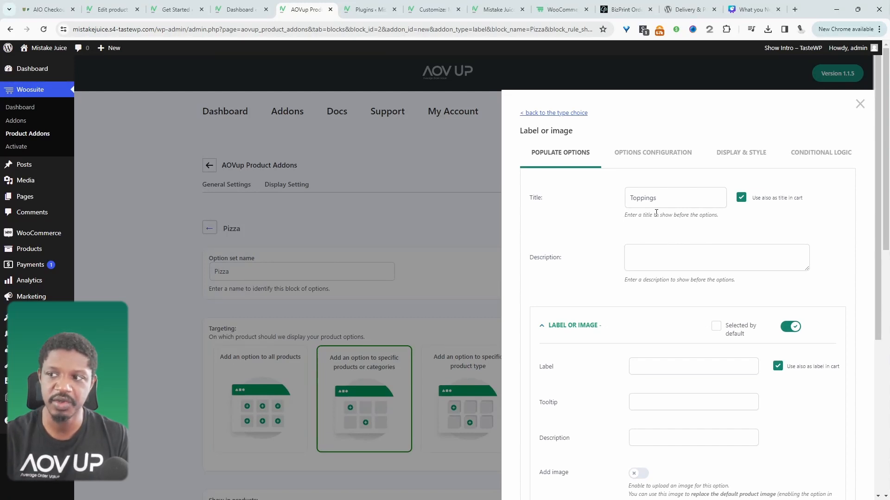
Step: Set the first selected toppings as free, letting users select 2 options for free
{"action": "left_click", "coordinate": [626, 157]}
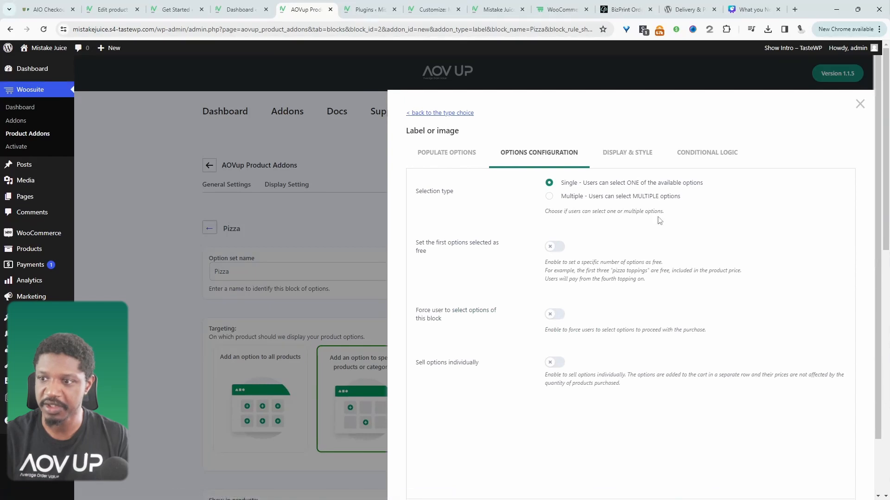
{"action": "left_click", "coordinate": [553, 249]}
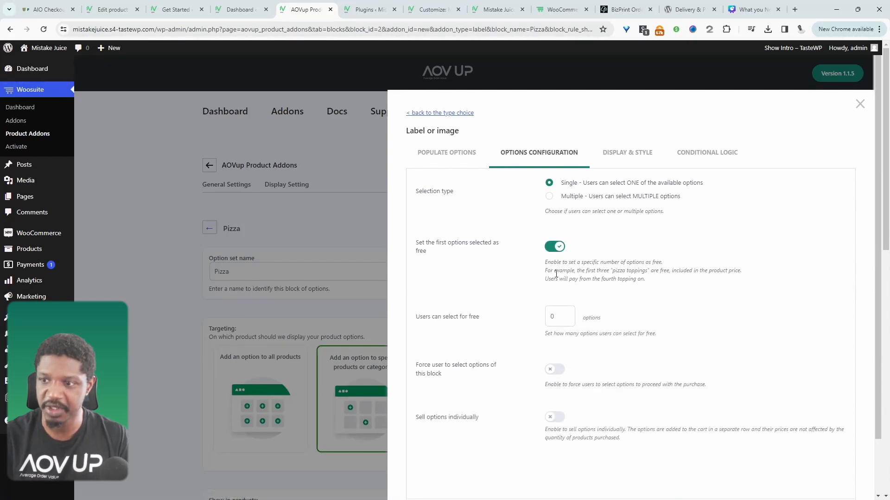
{"action": "left_click", "coordinate": [564, 315]}
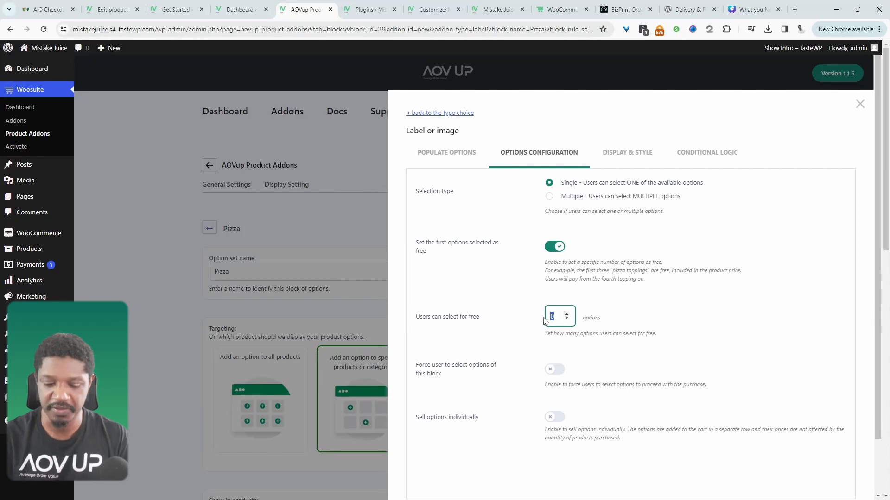
{"action": "left_click", "coordinate": [728, 317]}
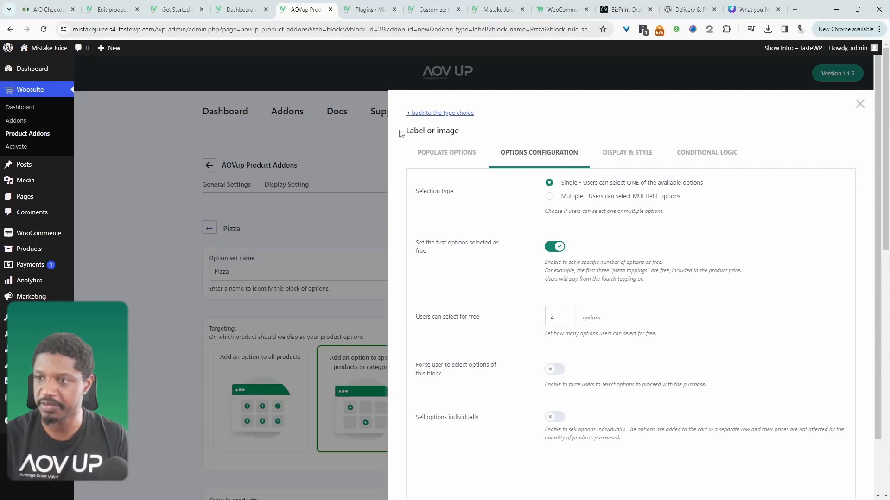
Step: Label the first topping choice Onions and give it the red onion image from the media library
{"action": "left_click", "coordinate": [446, 152]}
{"action": "scroll", "coordinate": [665, 315], "scroll_direction": "down", "scroll_amount": 4}
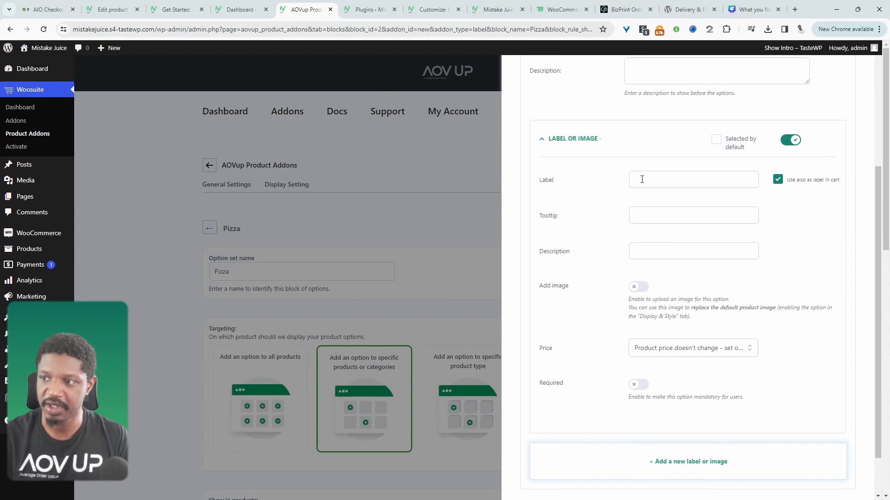
{"action": "left_click", "coordinate": [642, 179]}
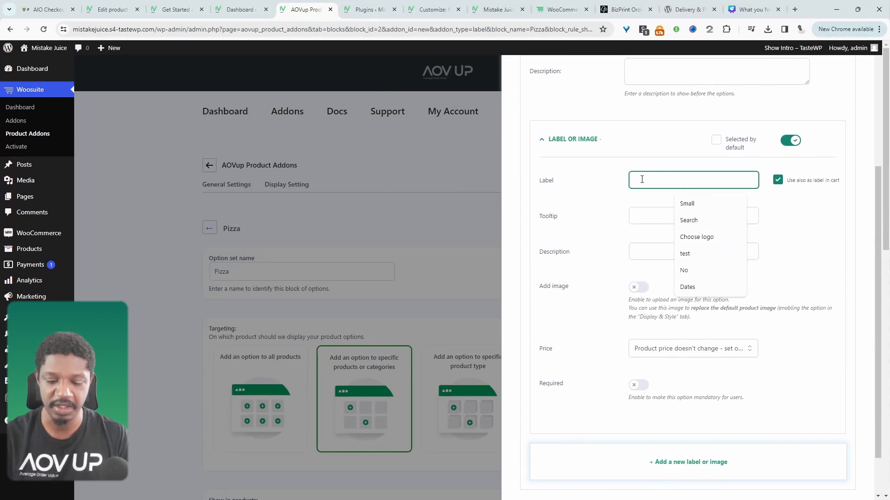
{"action": "type", "text": "Onions"}
{"action": "left_click", "coordinate": [639, 288]}
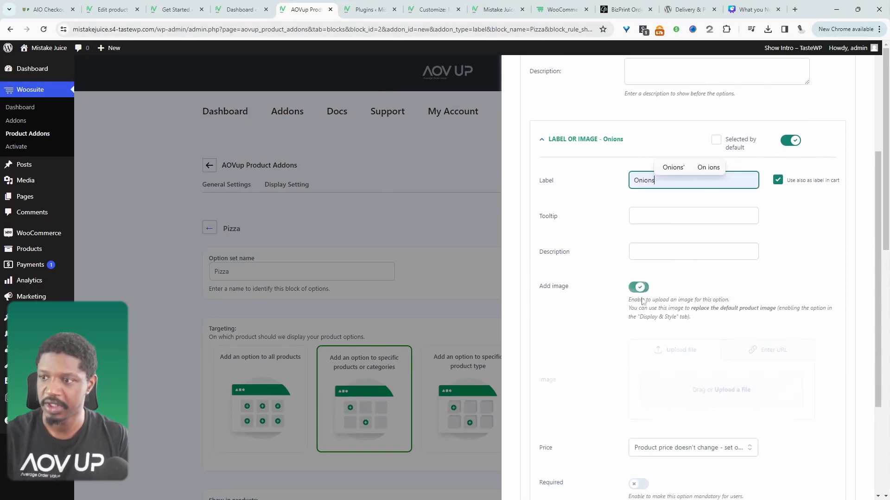
{"action": "left_click", "coordinate": [700, 386]}
{"action": "left_click", "coordinate": [266, 163]}
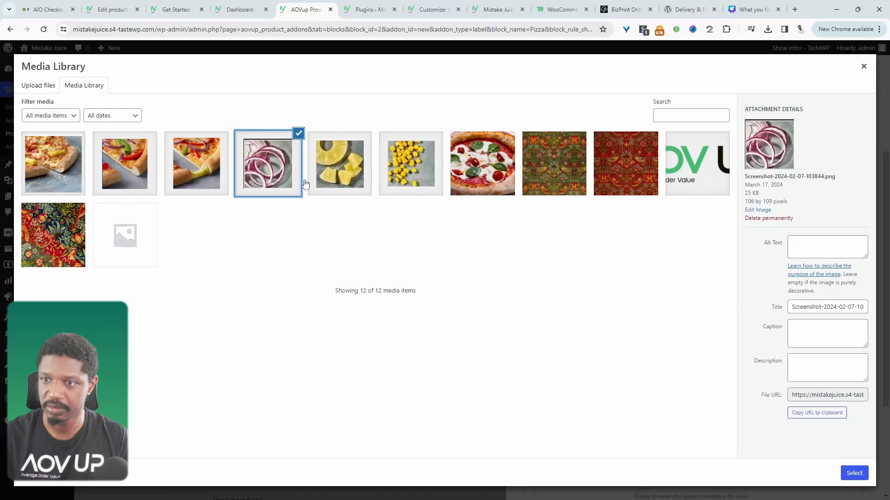
{"action": "left_click", "coordinate": [855, 473]}
Step: Make the Onions topping a product price increase with a regular option cost of 1
{"action": "scroll", "coordinate": [696, 379], "scroll_direction": "down", "scroll_amount": 5}
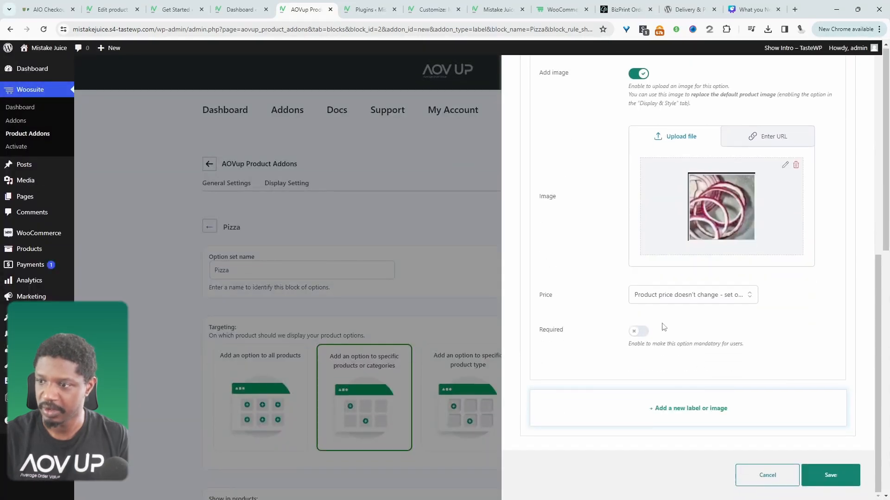
{"action": "left_click", "coordinate": [674, 306]}
{"action": "left_click", "coordinate": [661, 345]}
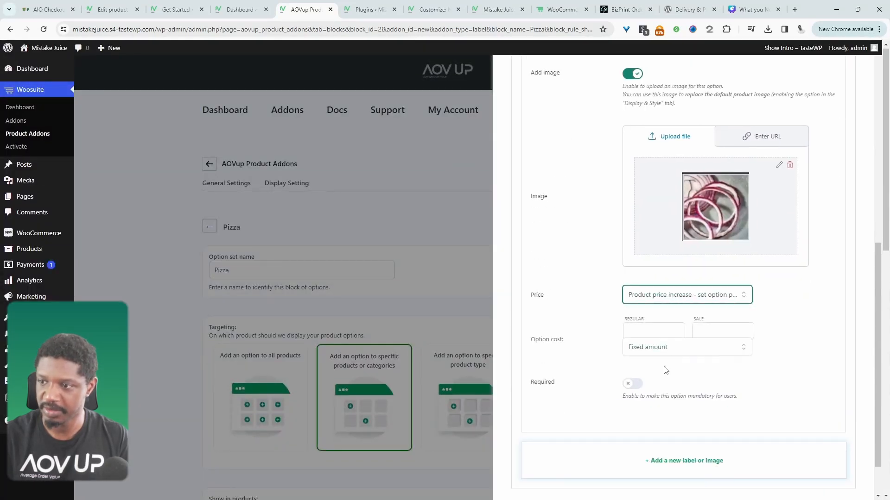
{"action": "left_click", "coordinate": [657, 332]}
{"action": "type", "text": "1"}
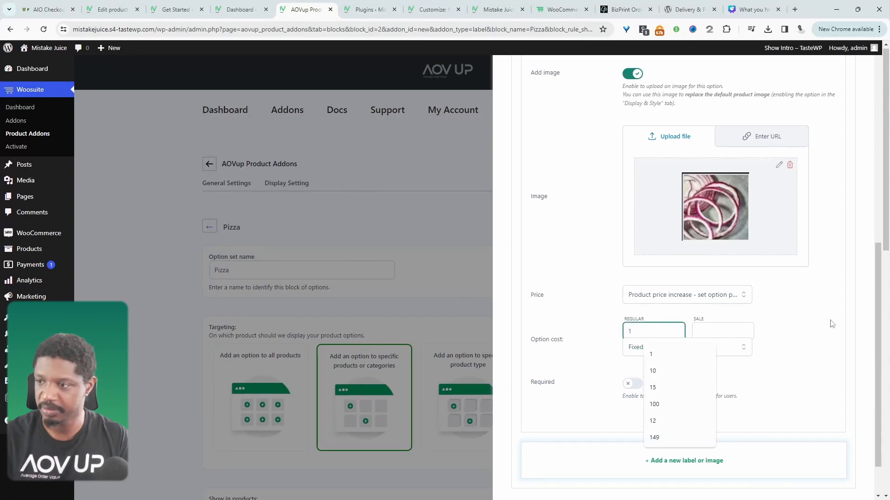
Step: Add a second topping choice labelled Pineapple and enable an image for it
{"action": "left_click", "coordinate": [683, 461]}
{"action": "left_click", "coordinate": [670, 302]}
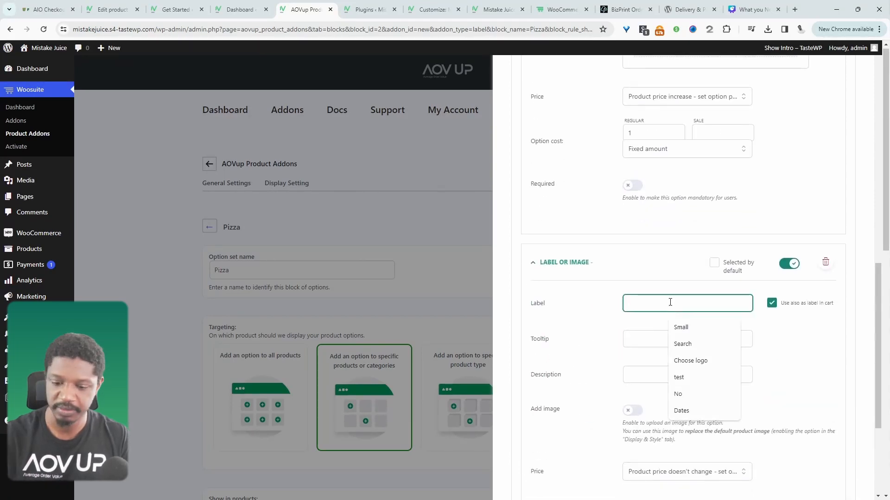
{"action": "type", "text": "Pineapple"}
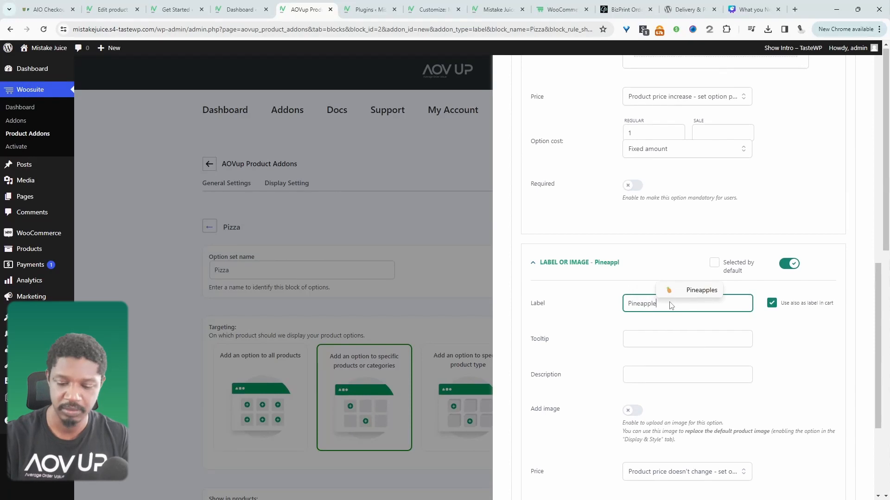
{"action": "scroll", "coordinate": [670, 305], "scroll_direction": "down", "scroll_amount": 2}
{"action": "left_click", "coordinate": [632, 276]}
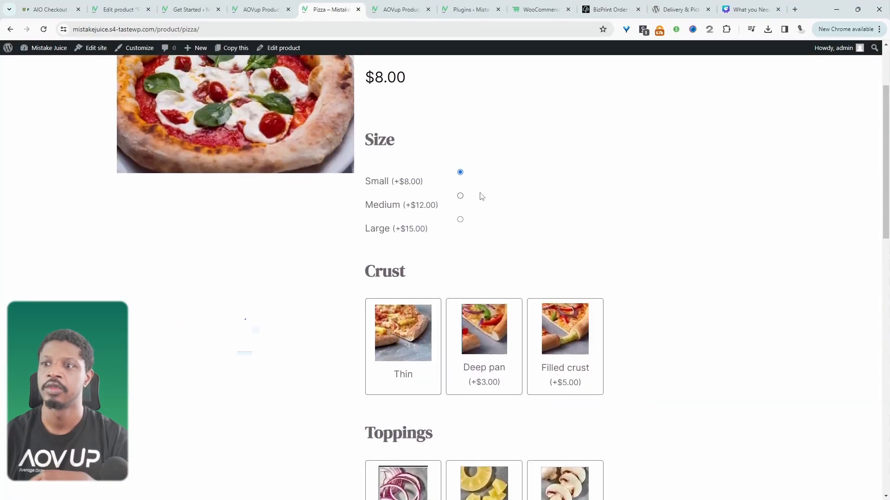
Step: Try the Medium and Large sizes on the Pizza product page to check how the price updates
{"action": "scroll", "coordinate": [499, 199], "scroll_direction": "up", "scroll_amount": 3}
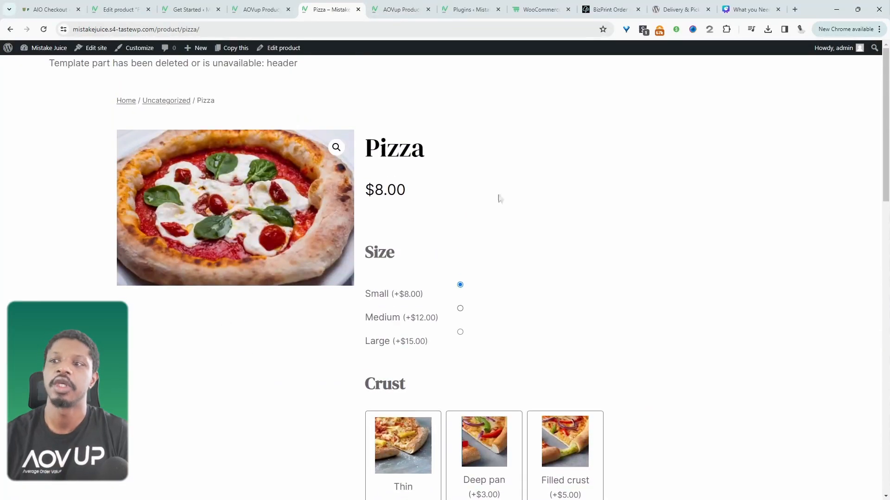
{"action": "left_click", "coordinate": [460, 309]}
{"action": "left_click", "coordinate": [460, 333]}
{"action": "scroll", "coordinate": [459, 347], "scroll_direction": "down", "scroll_amount": 2}
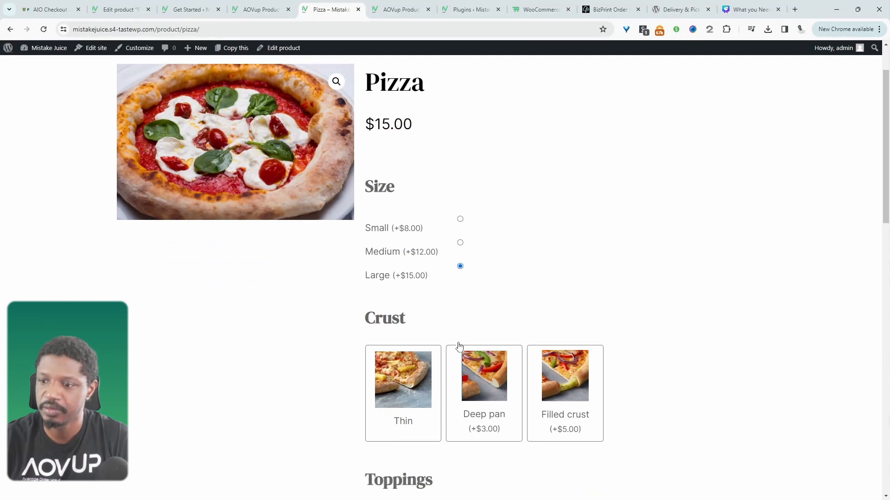
Step: Try the Deep pan and Filled crust options and each topping on the Pizza product page to check selection and pricing
{"action": "left_click", "coordinate": [510, 376]}
{"action": "left_click", "coordinate": [570, 378]}
{"action": "scroll", "coordinate": [568, 376], "scroll_direction": "down", "scroll_amount": 4}
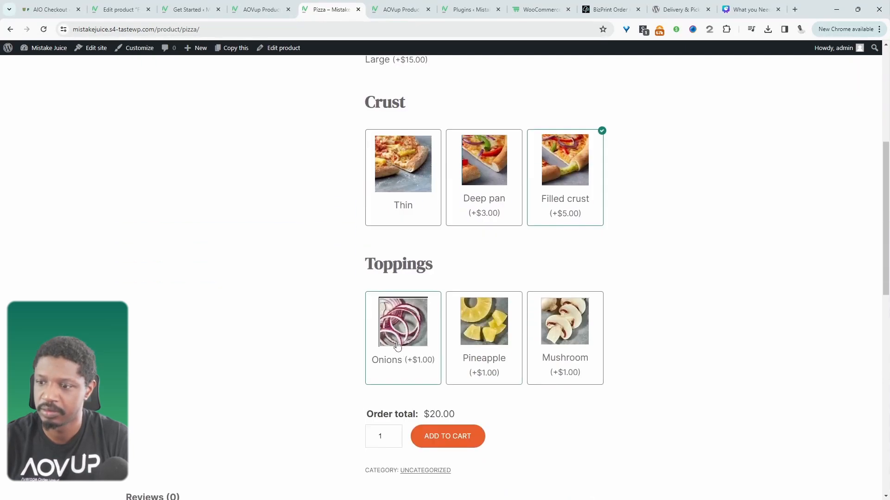
{"action": "left_click", "coordinate": [396, 344]}
{"action": "left_click", "coordinate": [484, 334]}
{"action": "left_click", "coordinate": [580, 350]}
{"action": "left_click", "coordinate": [475, 359]}
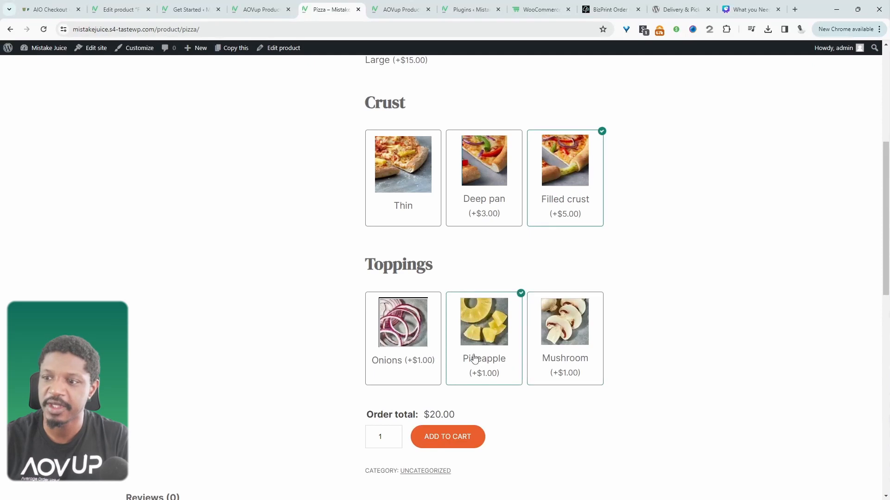
{"action": "left_click", "coordinate": [423, 351]}
Step: Change the Toppings option's selection type to Multiple in the Pizza option set
{"action": "left_click", "coordinate": [252, 4]}
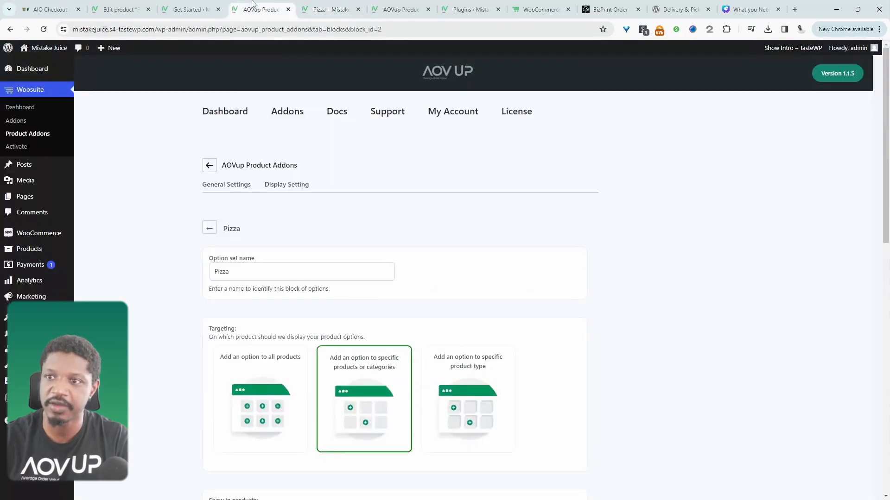
{"action": "scroll", "coordinate": [425, 343], "scroll_direction": "down", "scroll_amount": 12}
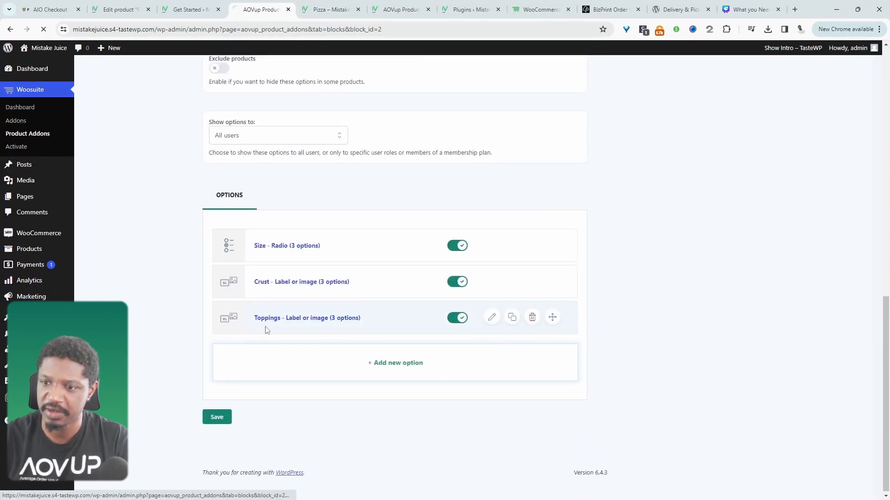
{"action": "left_click", "coordinate": [265, 320]}
{"action": "left_click", "coordinate": [650, 139]}
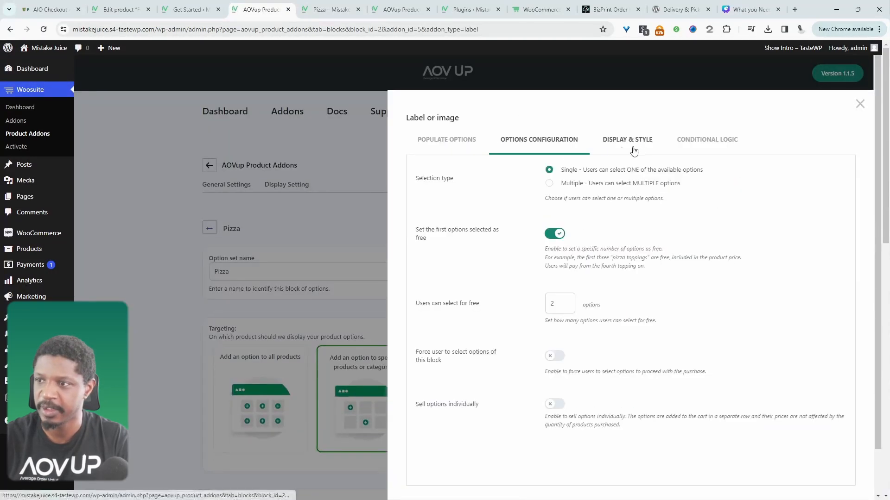
{"action": "left_click", "coordinate": [558, 185]}
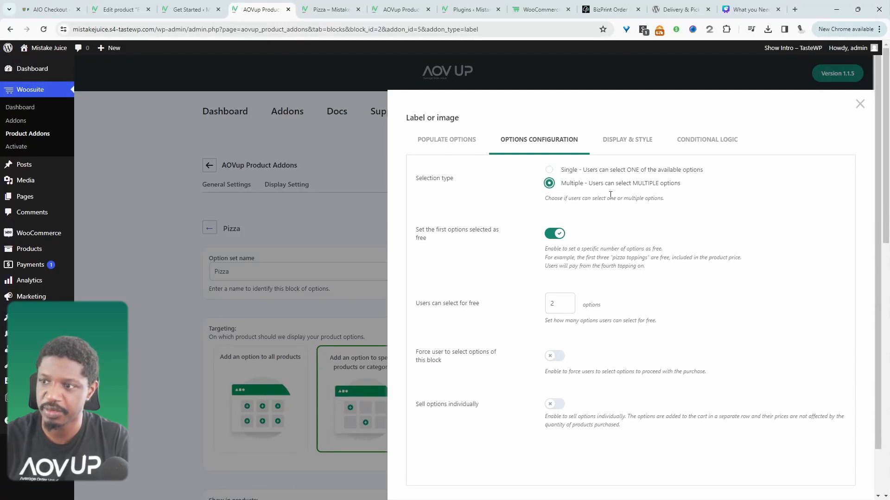
{"action": "scroll", "coordinate": [551, 213], "scroll_direction": "down", "scroll_amount": 1}
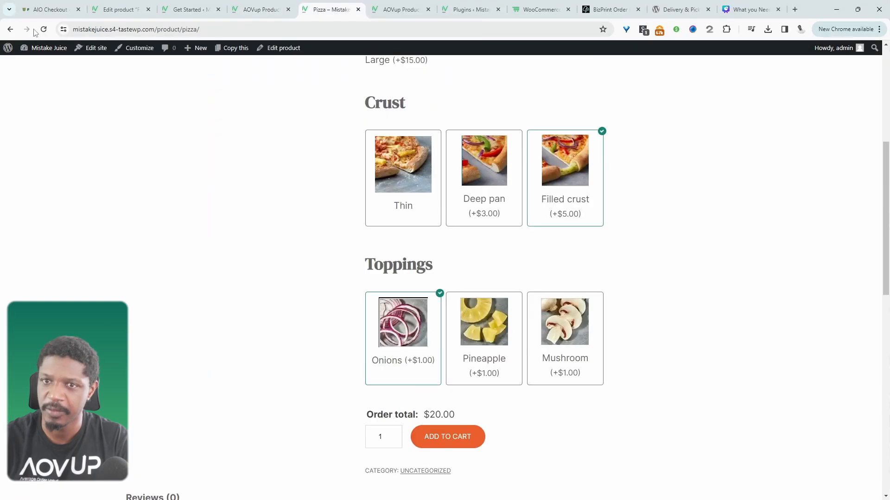
Step: Reload the Pizza product page and check the price with a Medium size, Deep pan crust and all three toppings
{"action": "left_click", "coordinate": [43, 29]}
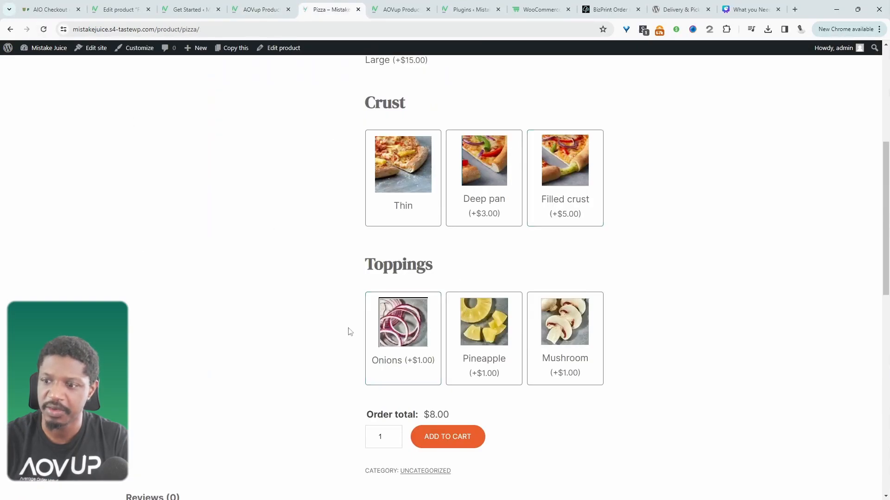
{"action": "scroll", "coordinate": [368, 327], "scroll_direction": "up", "scroll_amount": 5}
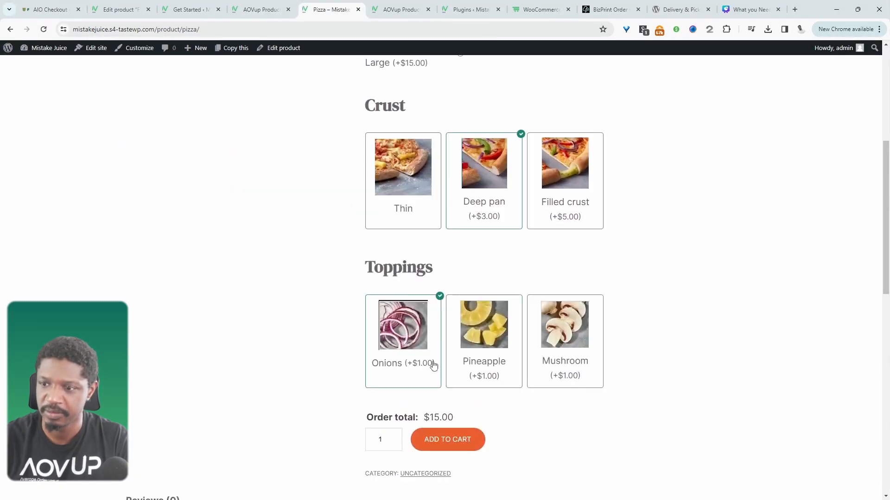
{"action": "left_click", "coordinate": [514, 359]}
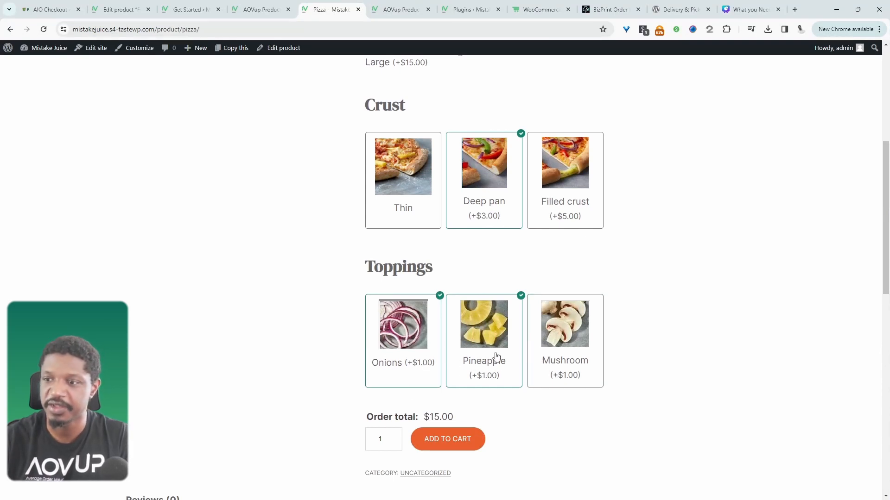
{"action": "left_click", "coordinate": [562, 357]}
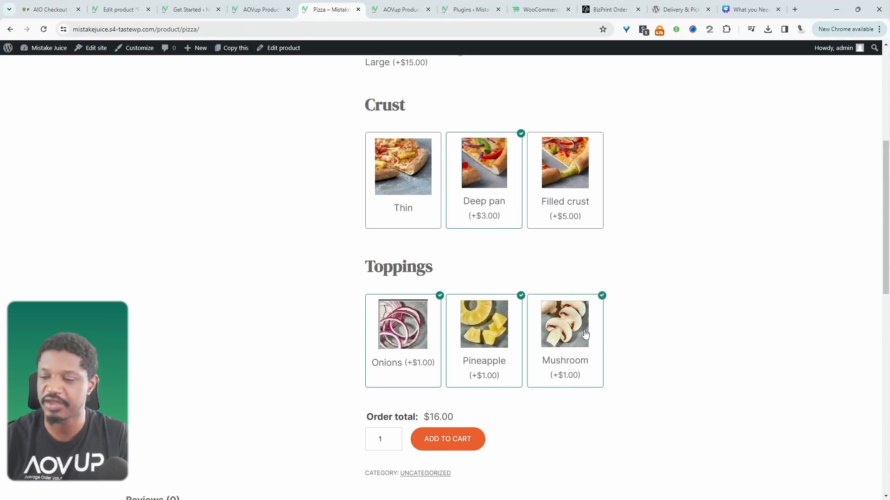
{"action": "scroll", "coordinate": [449, 278], "scroll_direction": "up", "scroll_amount": 3}
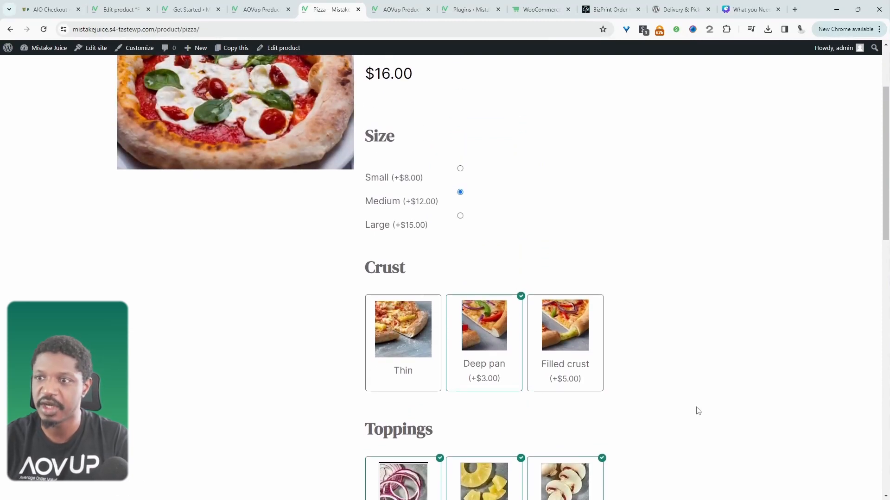
{"action": "scroll", "coordinate": [375, 393], "scroll_direction": "up", "scroll_amount": 3}
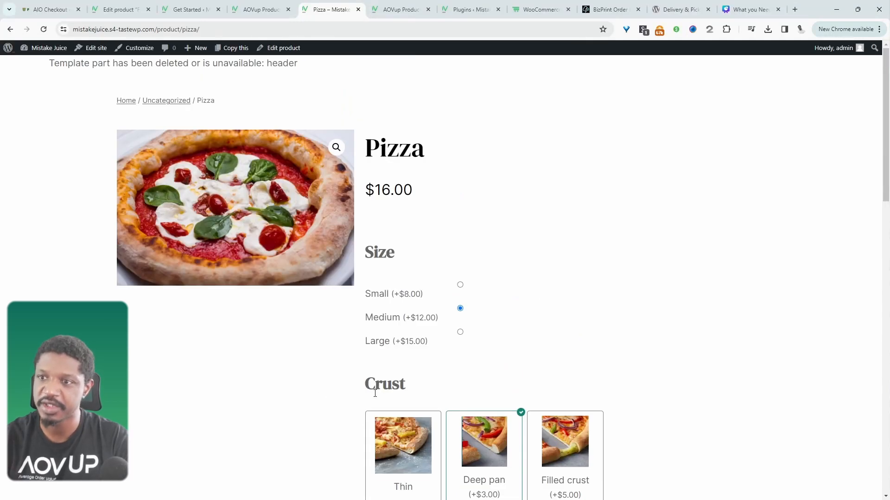
Step: Open the WooCommerce Delivery & Pickup Date Time settings from the site dashboard and save GMT timezone as the store location timezone
{"action": "mouse_move", "coordinate": [41, 48]}
{"action": "middle_click", "coordinate": [43, 64]}
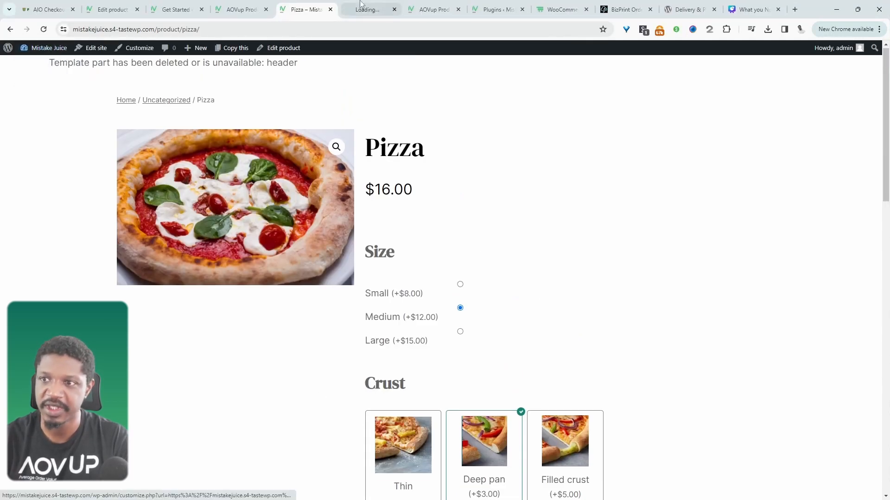
{"action": "left_click", "coordinate": [361, 3]}
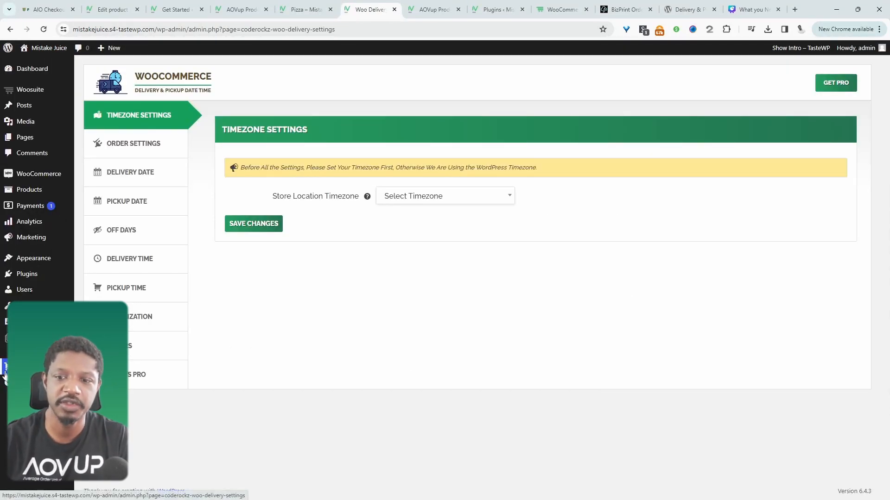
{"action": "left_click", "coordinate": [424, 204]}
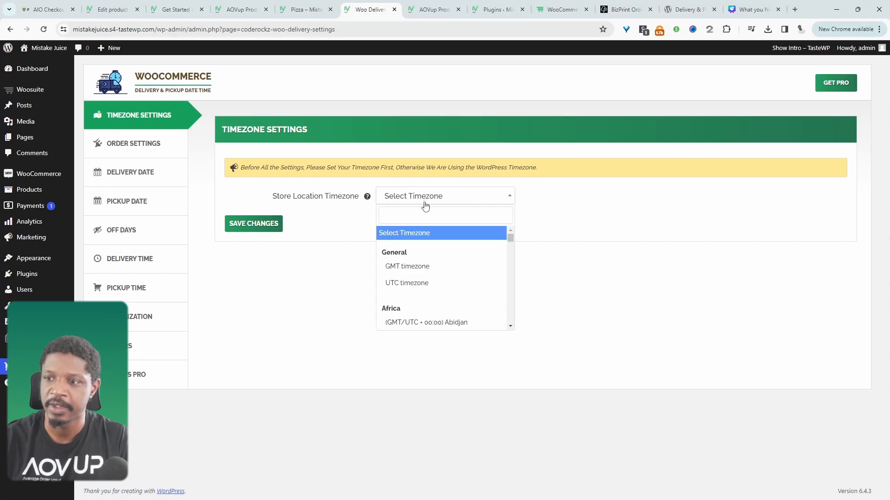
{"action": "left_click", "coordinate": [424, 265]}
{"action": "left_click", "coordinate": [255, 224]}
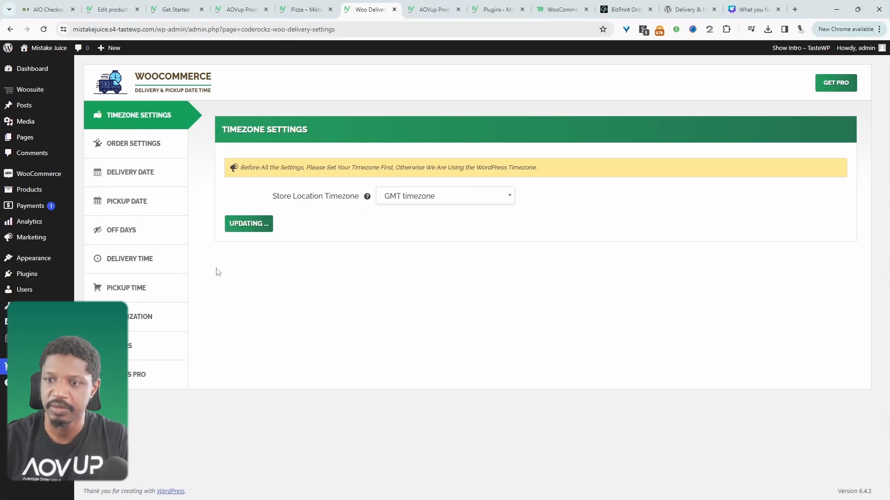
Step: Check the delivery or pickup choice in the order settings, and enable a mandatory delivery date with weeks starting from Monday
{"action": "left_click", "coordinate": [143, 152]}
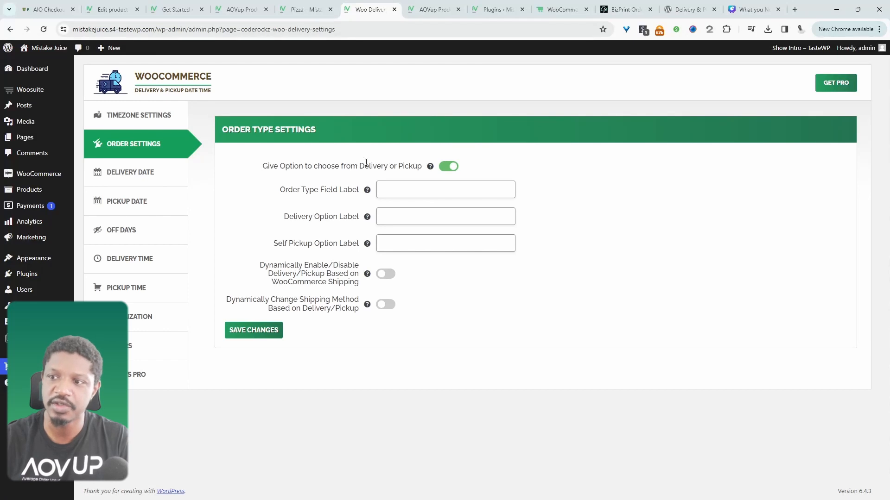
{"action": "left_click_drag", "start_coordinate": [361, 167], "coordinate": [429, 167]}
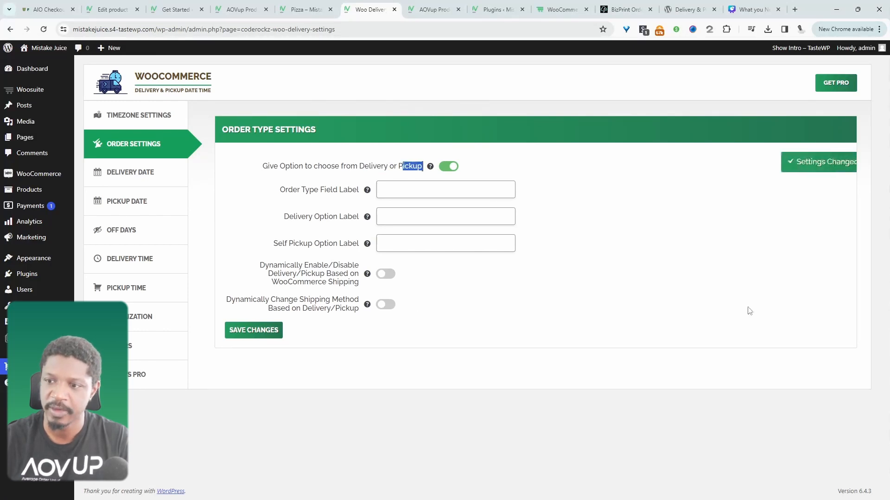
{"action": "left_click", "coordinate": [153, 184]}
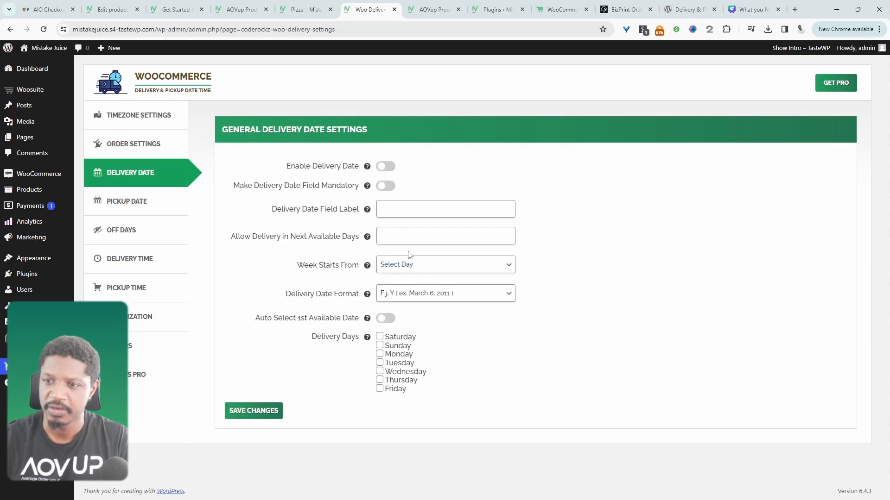
{"action": "left_click", "coordinate": [382, 166]}
{"action": "left_click", "coordinate": [383, 186]}
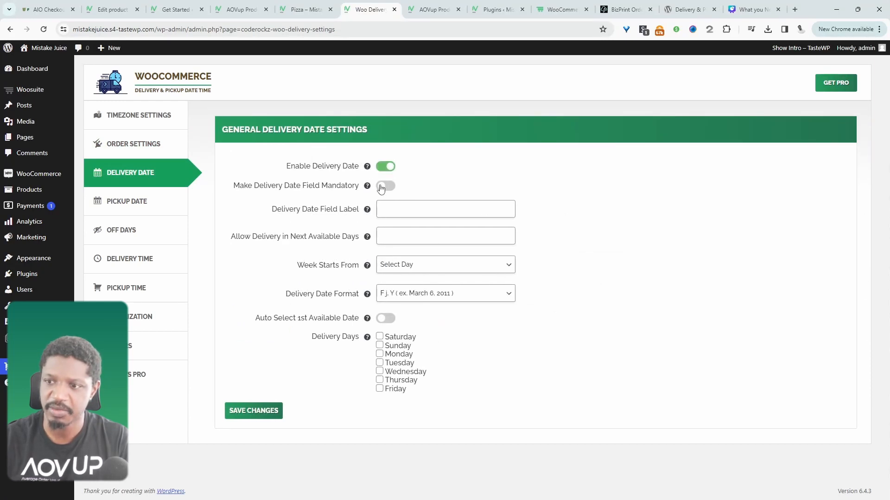
{"action": "left_click", "coordinate": [408, 265]}
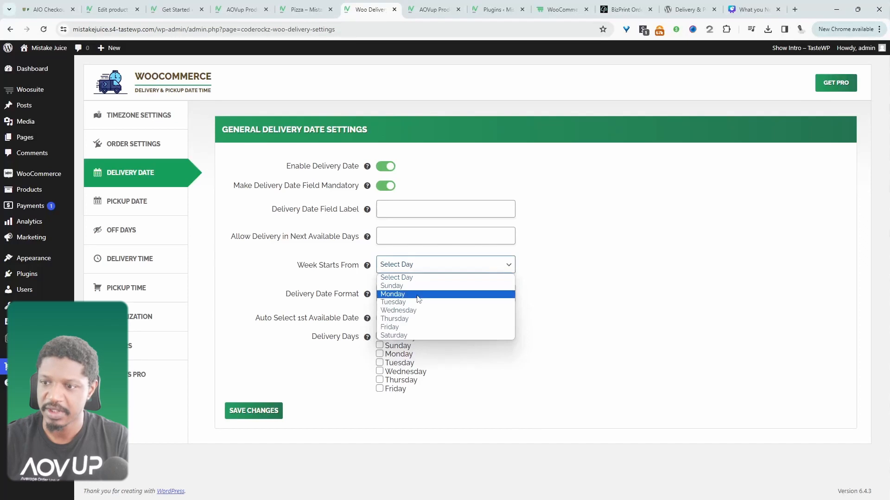
{"action": "left_click", "coordinate": [403, 294]}
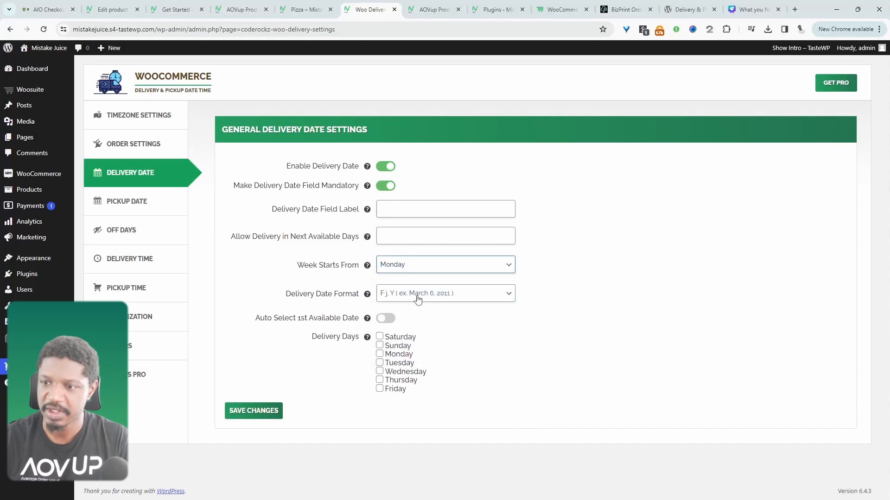
Step: Allow delivery on all seven days of the week and save the delivery date settings
{"action": "left_click", "coordinate": [380, 345]}
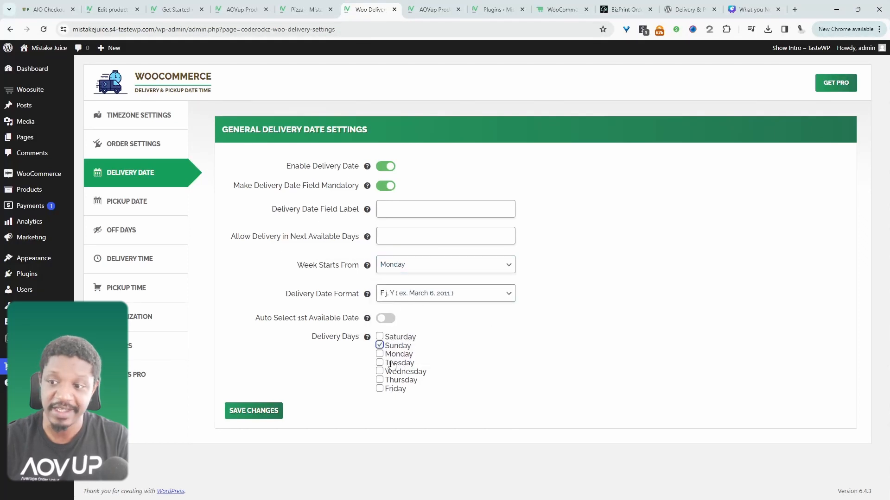
{"action": "left_click", "coordinate": [379, 354]}
{"action": "left_click", "coordinate": [379, 363]}
{"action": "left_click", "coordinate": [379, 371]}
{"action": "left_click", "coordinate": [379, 379]}
{"action": "left_click", "coordinate": [379, 388]}
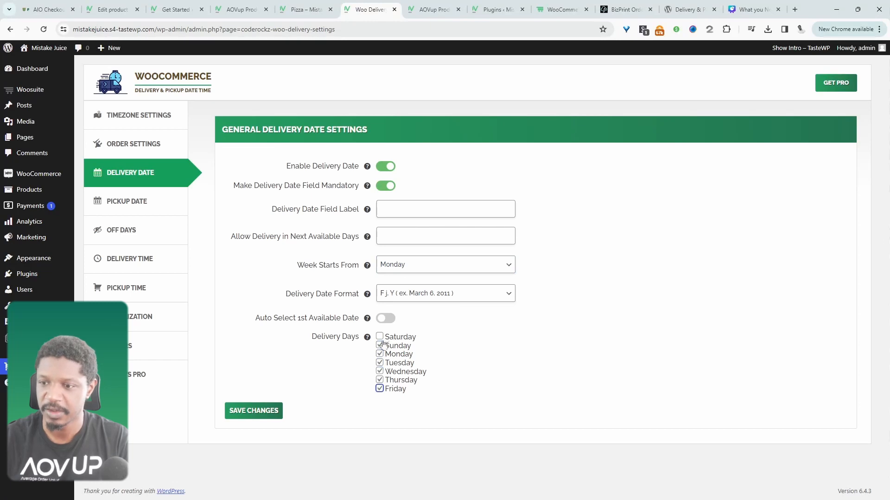
{"action": "left_click", "coordinate": [379, 336]}
{"action": "left_click", "coordinate": [265, 419]}
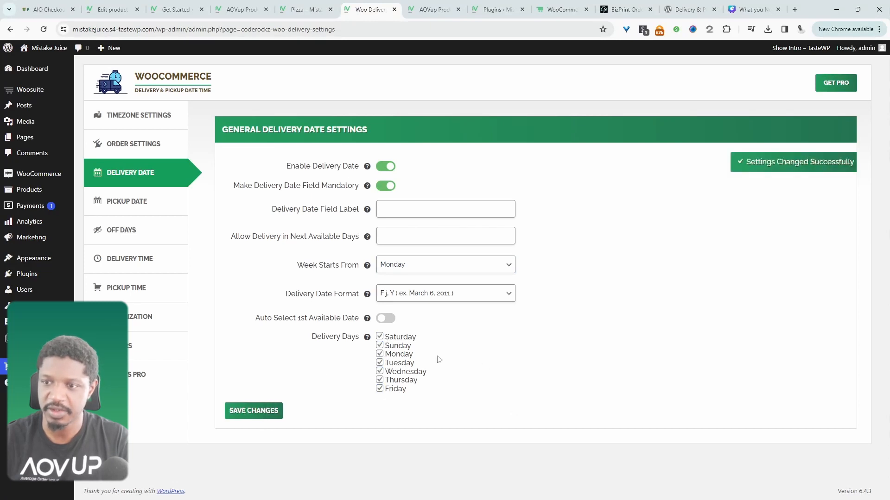
Step: Enable the pickup date in the general pickup date settings and look at the off days section
{"action": "left_click", "coordinate": [135, 200]}
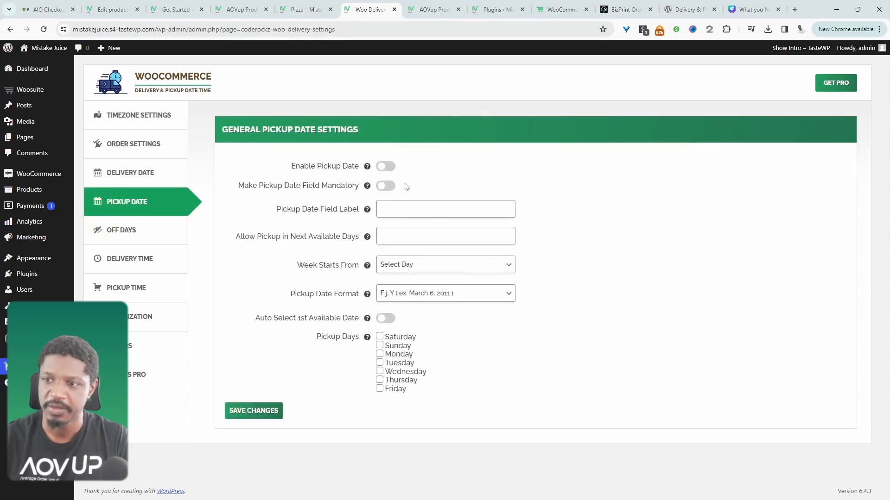
{"action": "left_click", "coordinate": [386, 166]}
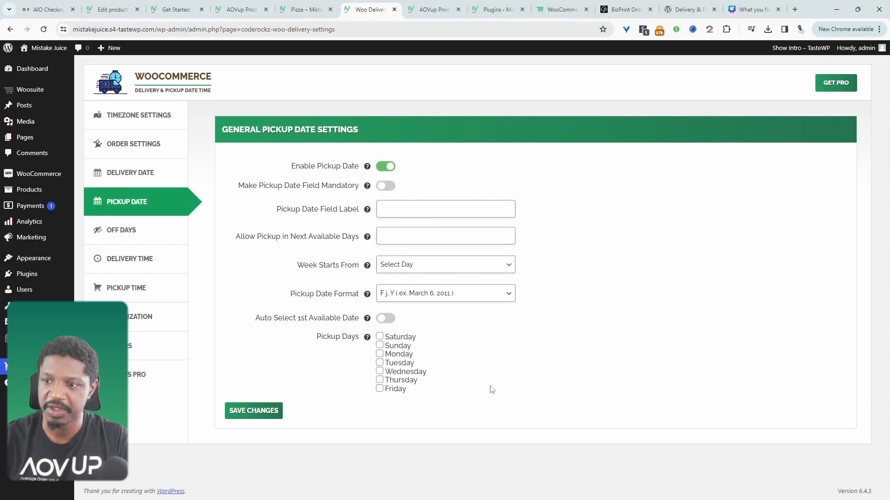
{"action": "left_click", "coordinate": [128, 230]}
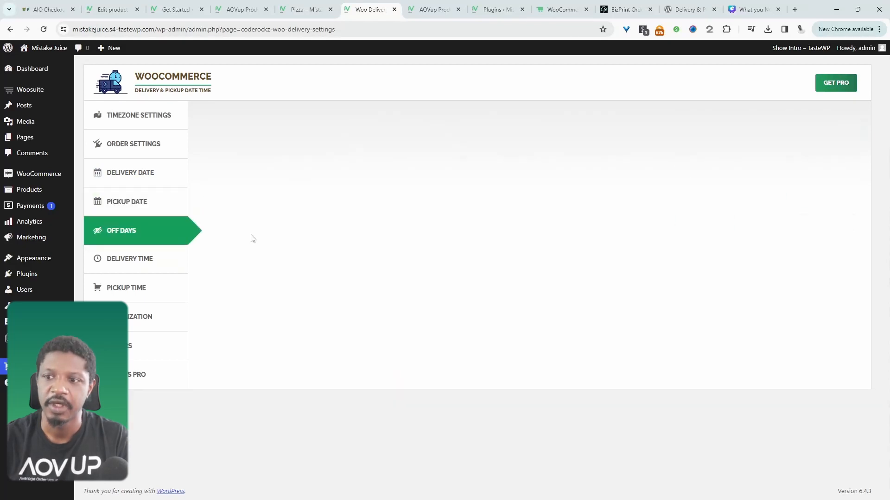
Step: Enable the delivery time and make its field mandatory in the general delivery time settings
{"action": "left_click", "coordinate": [137, 262]}
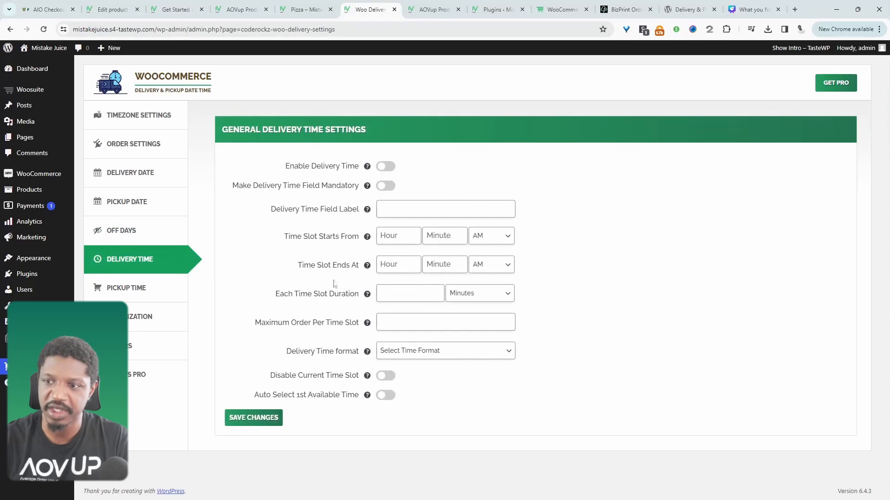
{"action": "left_click", "coordinate": [385, 166]}
{"action": "left_click", "coordinate": [387, 187]}
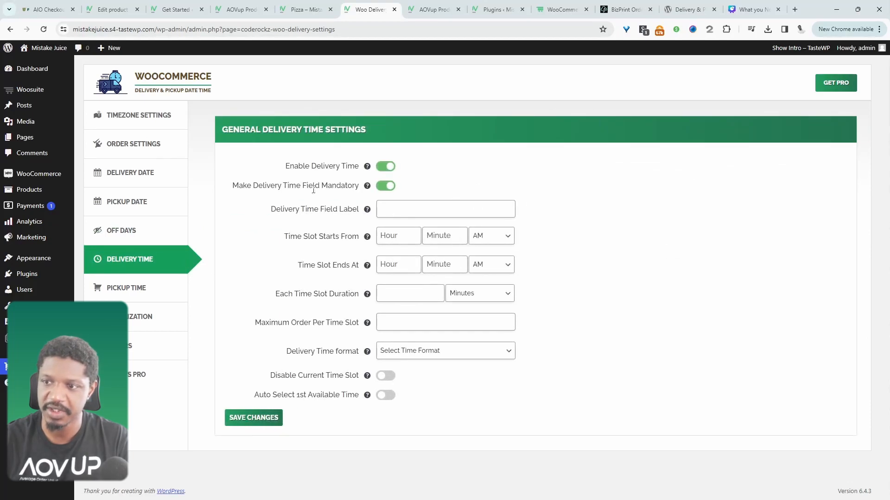
{"action": "left_click", "coordinate": [413, 215]}
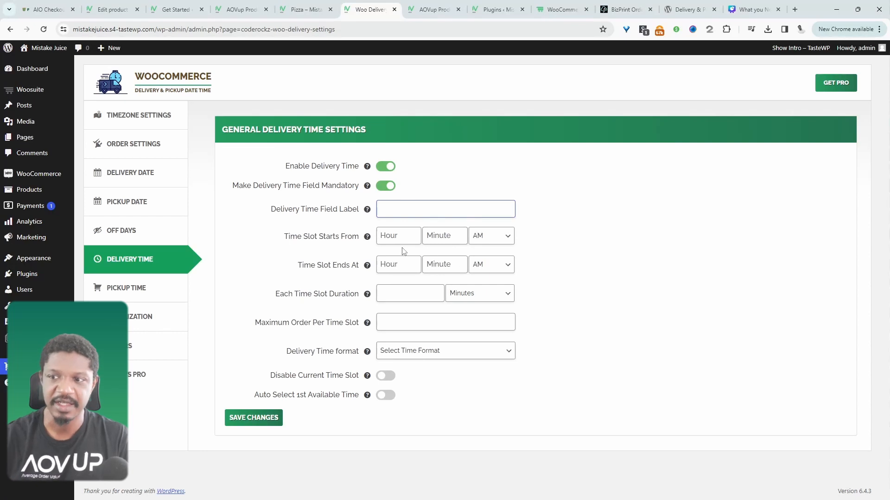
Step: Set the delivery time slots to start from hour 5 PM and end at hour 12 AM
{"action": "left_click", "coordinate": [486, 236]}
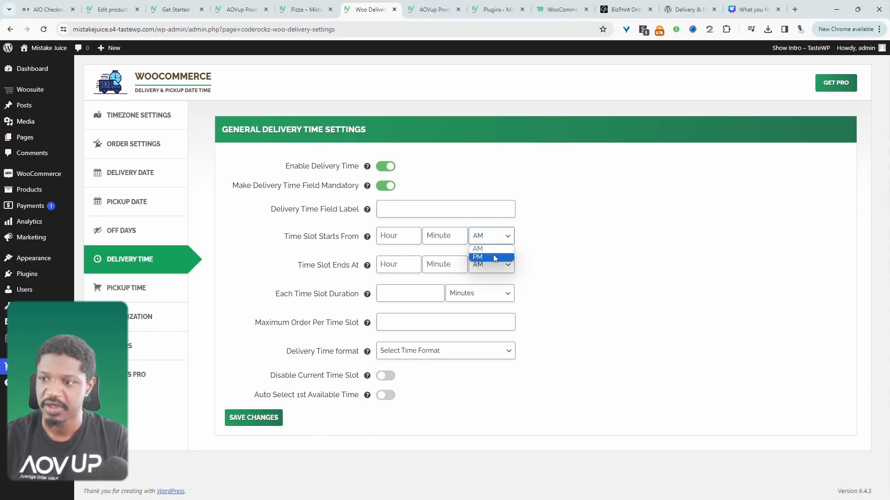
{"action": "left_click", "coordinate": [493, 261]}
{"action": "left_click", "coordinate": [388, 238]}
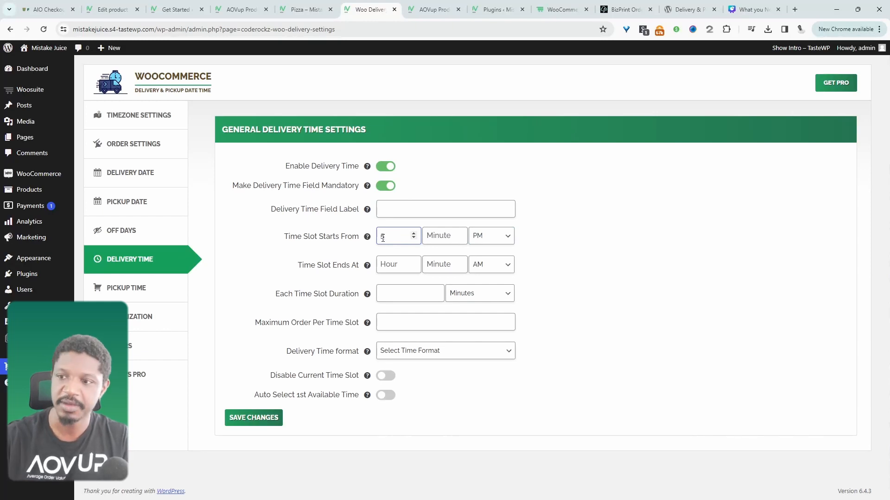
{"action": "left_click", "coordinate": [394, 265]}
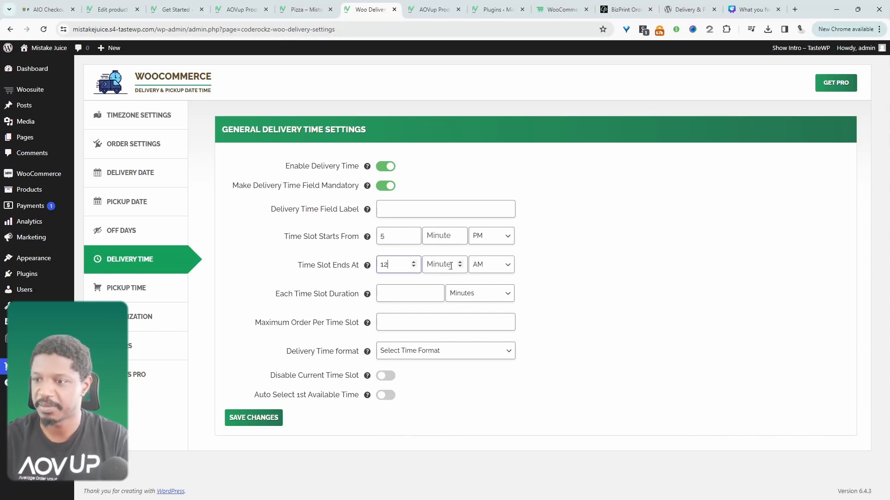
Step: Set each delivery time slot to 25 minutes, choose the 12 Hours time format, and view the general pickup time settings
{"action": "left_click", "coordinate": [418, 297]}
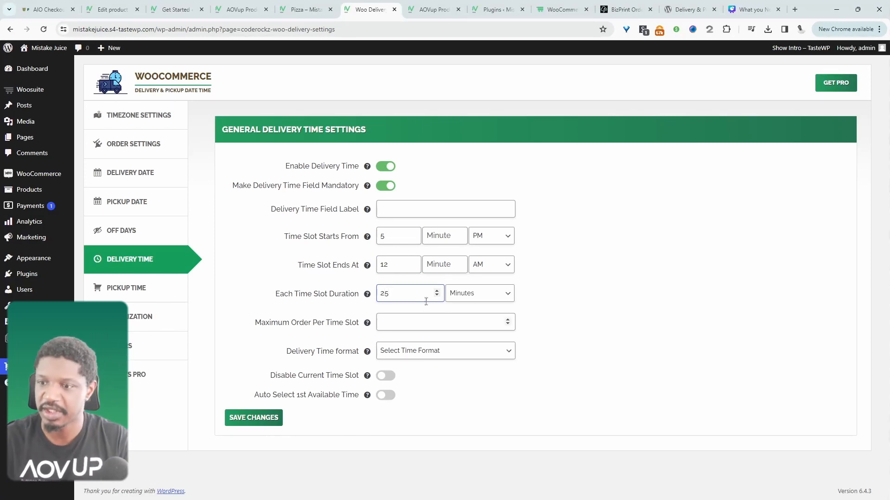
{"action": "left_click", "coordinate": [398, 321]}
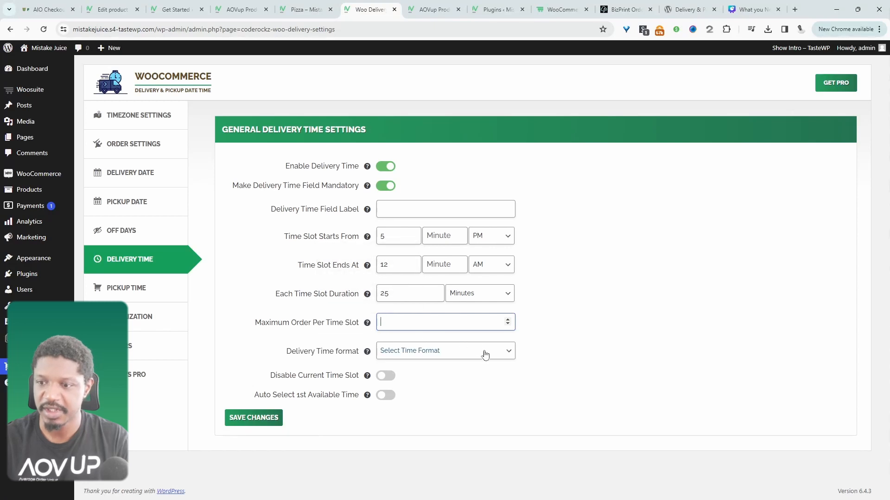
{"action": "left_click", "coordinate": [432, 350]}
{"action": "left_click", "coordinate": [441, 372]}
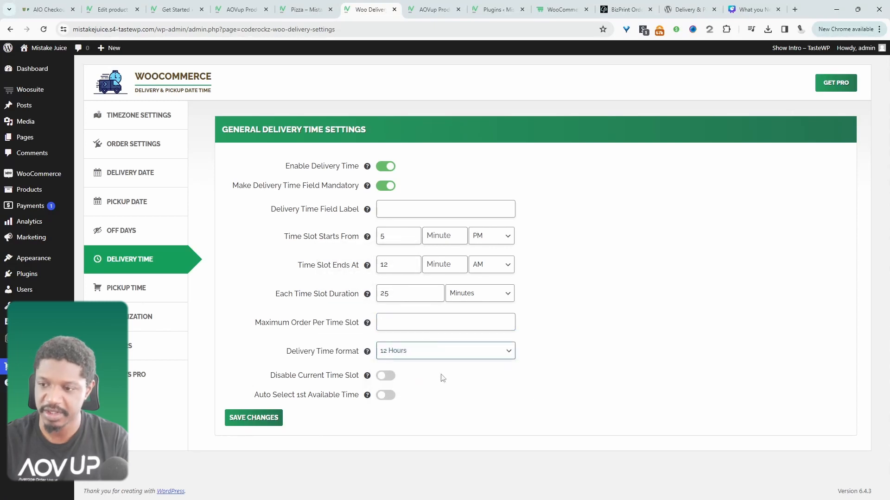
{"action": "left_click", "coordinate": [139, 294]}
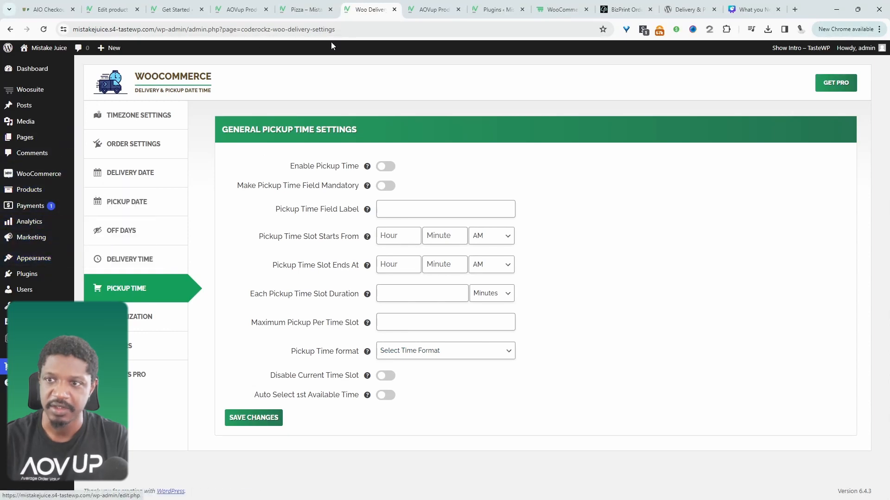
Step: Go back to the Pizza product page and add the customized pizza to the cart
{"action": "key", "text": "ctrl+shift+Tab"}
{"action": "scroll", "coordinate": [348, 424], "scroll_direction": "down", "scroll_amount": 8}
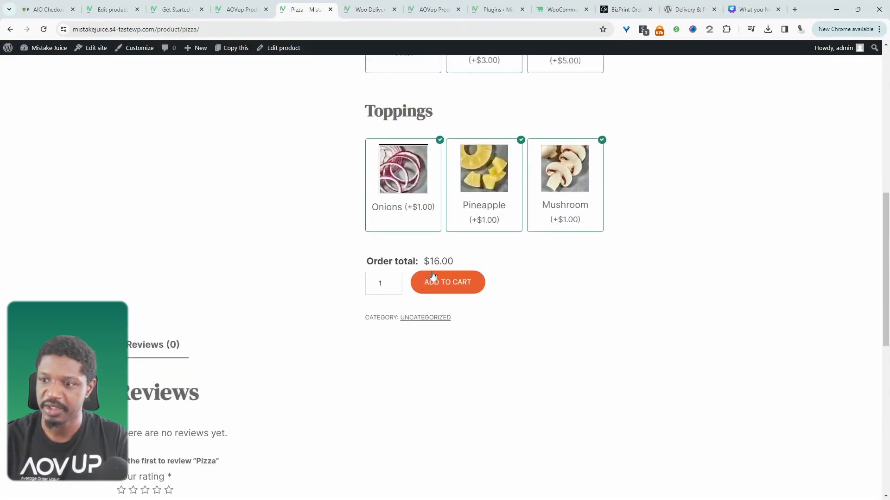
{"action": "left_click", "coordinate": [464, 288]}
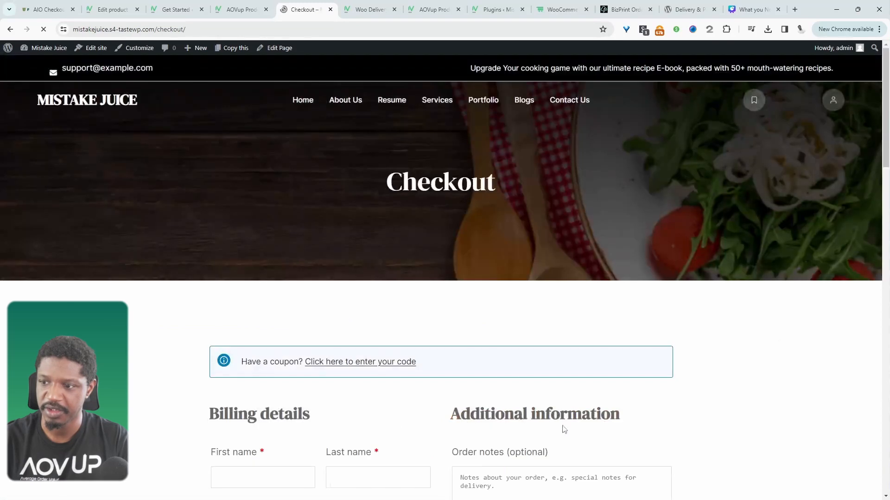
Step: At checkout, choose Delivery for March 17, 2024 in the 05:50 PM – 06:15 PM slot and review the order summary
{"action": "scroll", "coordinate": [563, 430], "scroll_direction": "down", "scroll_amount": 5}
{"action": "left_click", "coordinate": [487, 313]}
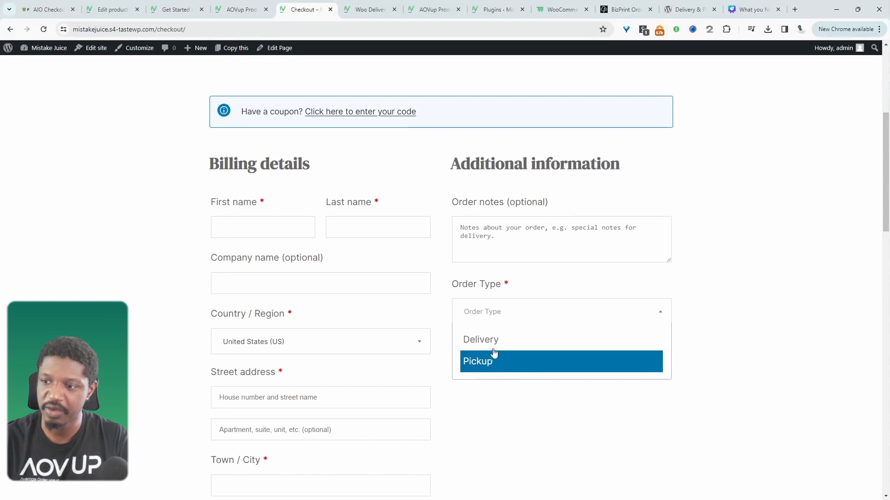
{"action": "left_click", "coordinate": [496, 345]}
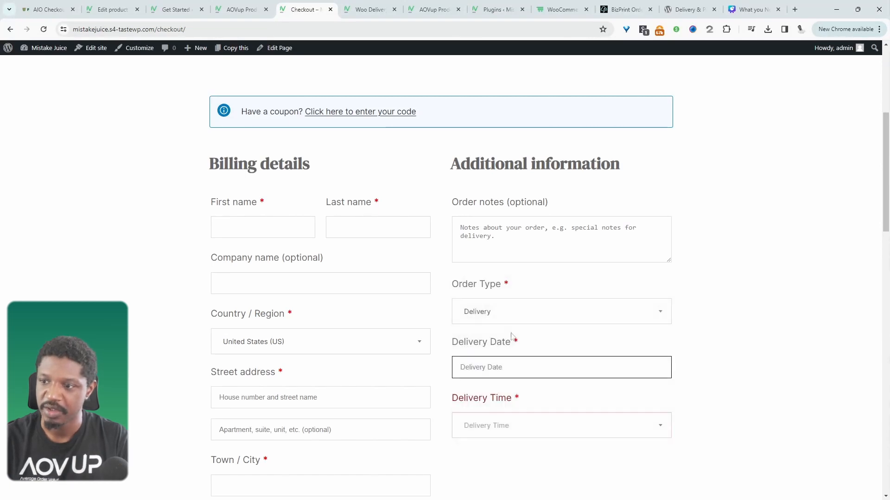
{"action": "left_click", "coordinate": [489, 373]}
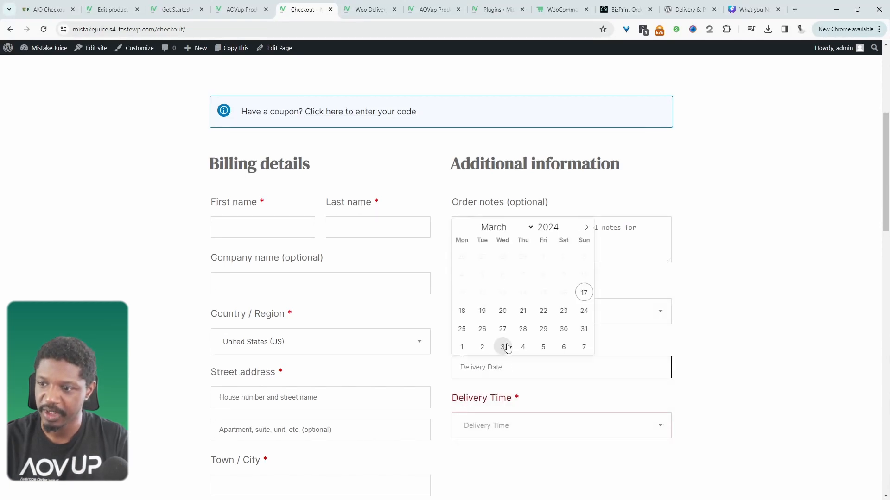
{"action": "left_click", "coordinate": [583, 293]}
{"action": "left_click", "coordinate": [540, 424]}
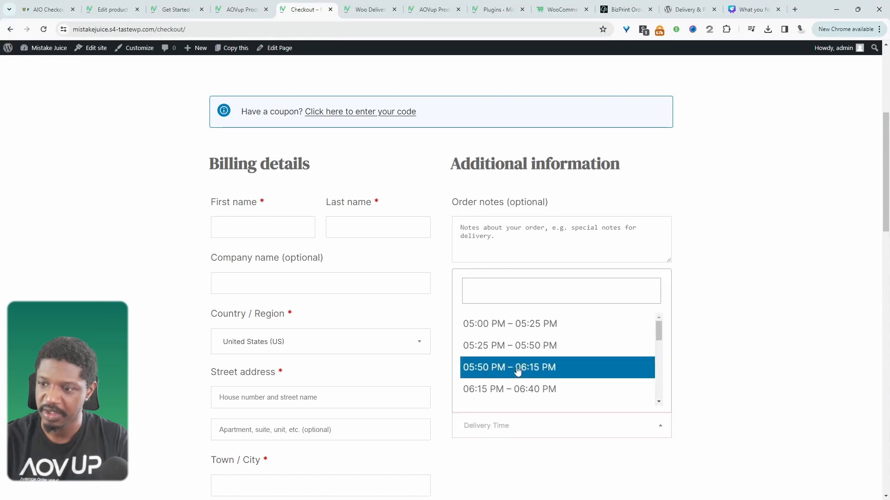
{"action": "left_click", "coordinate": [562, 366]}
{"action": "scroll", "coordinate": [480, 330], "scroll_direction": "down", "scroll_amount": 4}
{"action": "scroll", "coordinate": [480, 330], "scroll_direction": "down", "scroll_amount": 8}
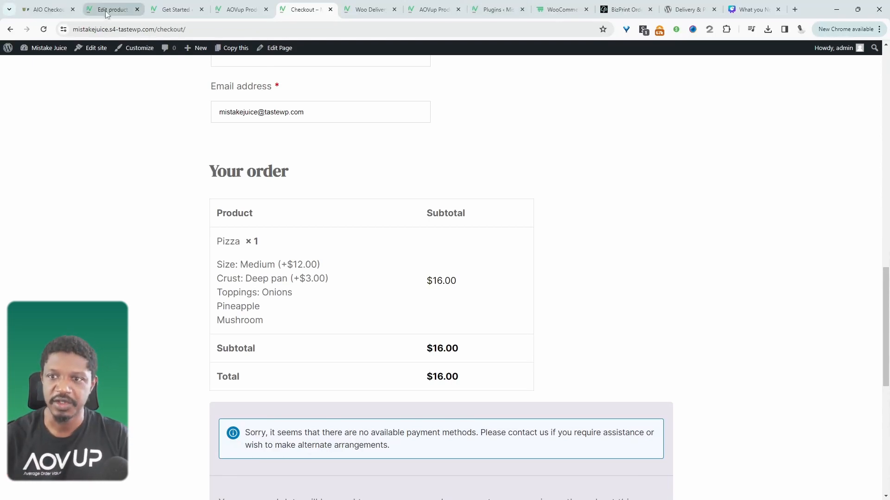
Step: Switch to the godemoshop.com admin and open the campaigns of Woosuite's AIO Checkout
{"action": "left_click", "coordinate": [47, 9]}
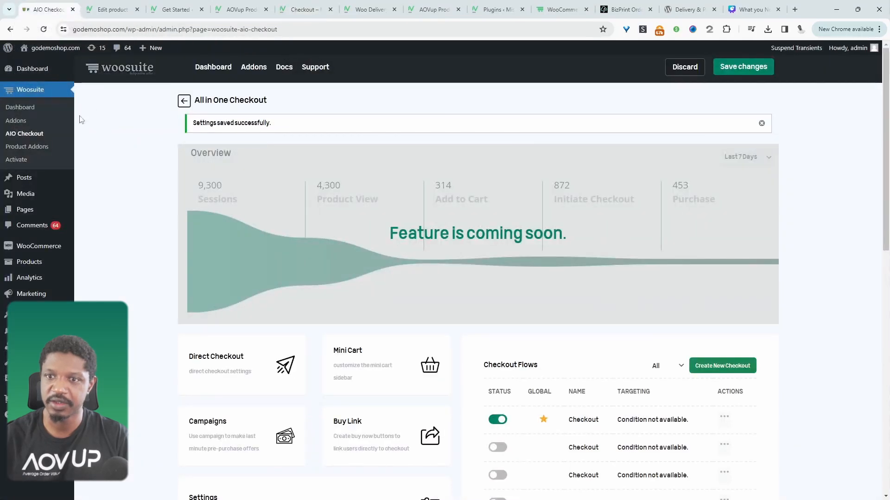
{"action": "left_click", "coordinate": [32, 69]}
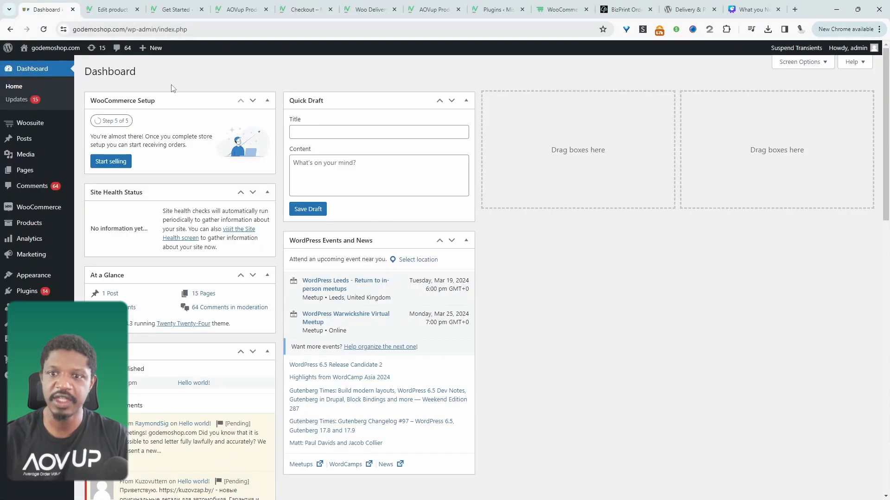
{"action": "mouse_move", "coordinate": [60, 130]}
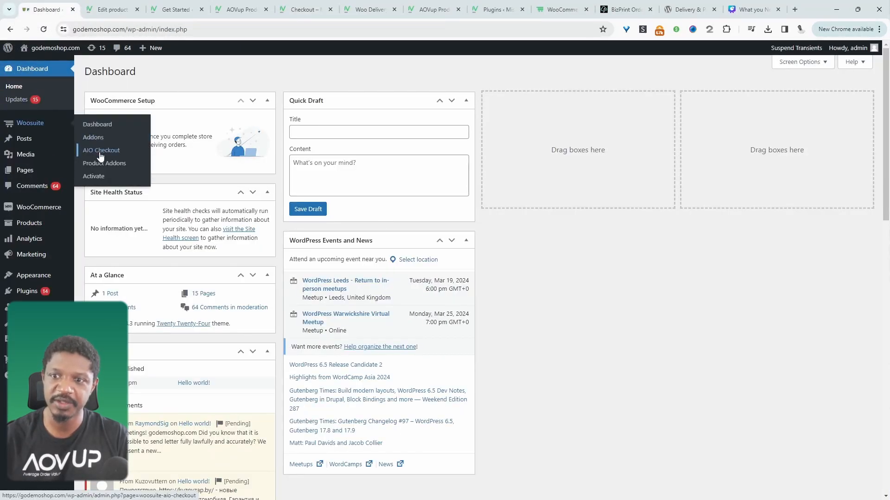
{"action": "left_click", "coordinate": [100, 156]}
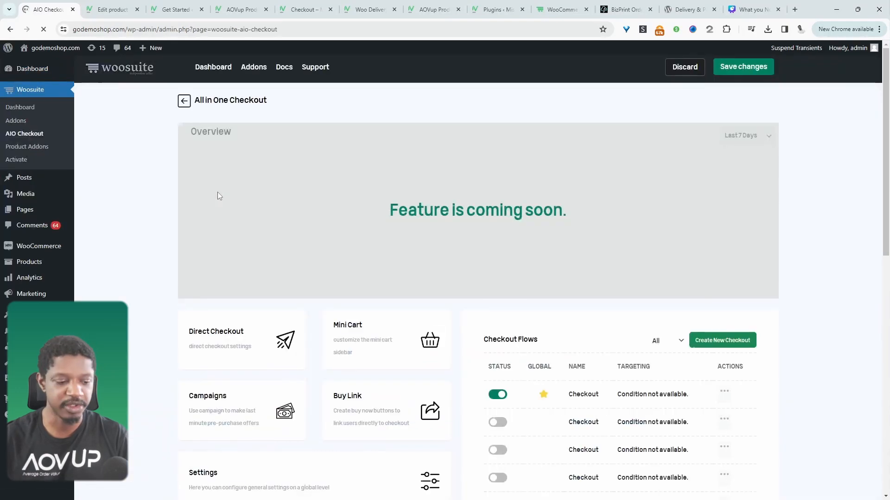
{"action": "left_click", "coordinate": [234, 379]}
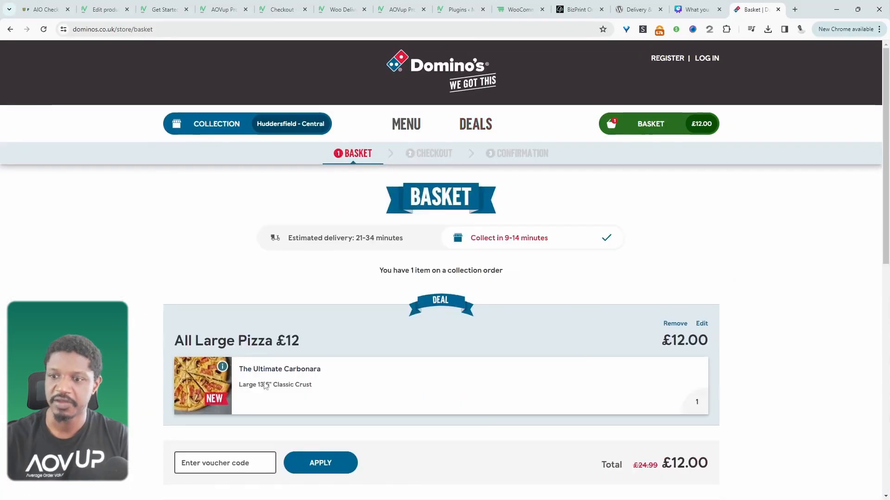
Step: Review the Domino's basket and add Domino's Cookies from the Room for More suggestions
{"action": "scroll", "coordinate": [265, 385], "scroll_direction": "down", "scroll_amount": 10}
{"action": "scroll", "coordinate": [263, 382], "scroll_direction": "up", "scroll_amount": 3}
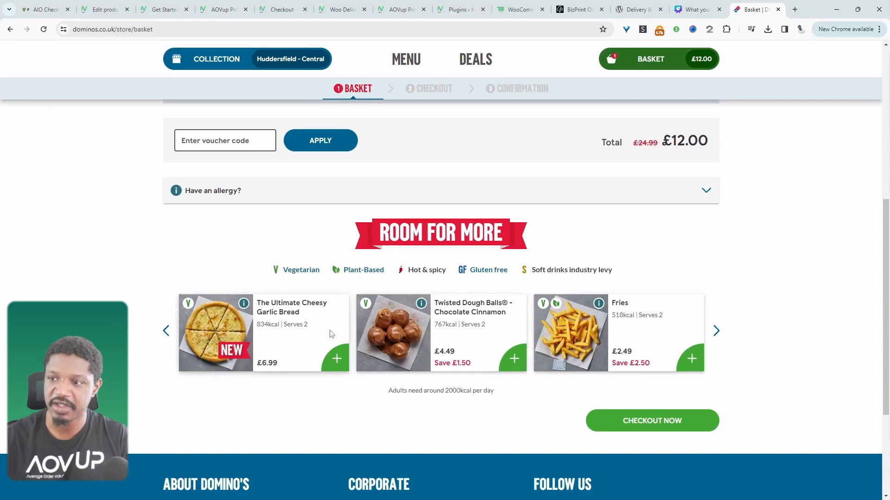
{"action": "scroll", "coordinate": [304, 202], "scroll_direction": "up", "scroll_amount": 3}
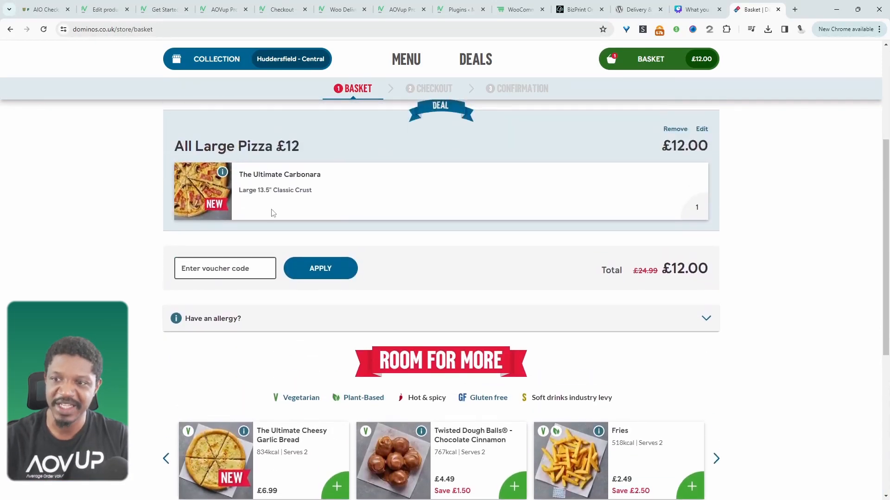
{"action": "scroll", "coordinate": [273, 218], "scroll_direction": "down", "scroll_amount": 2}
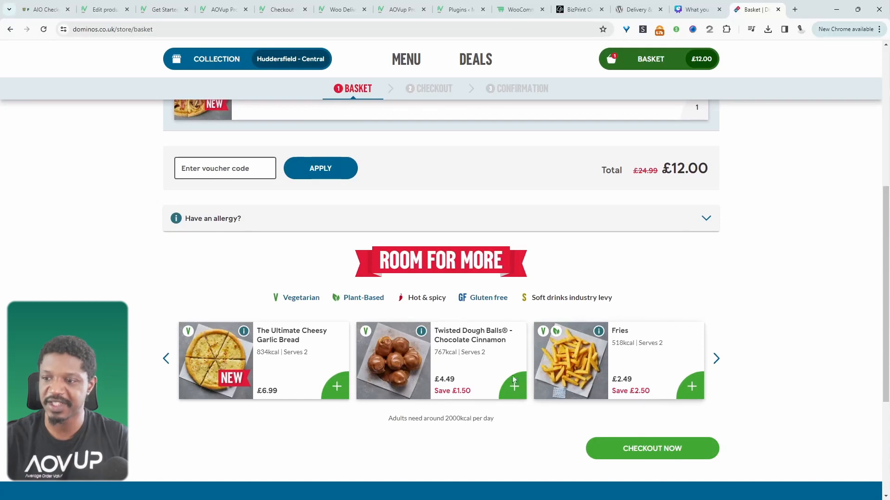
{"action": "left_click", "coordinate": [716, 359]}
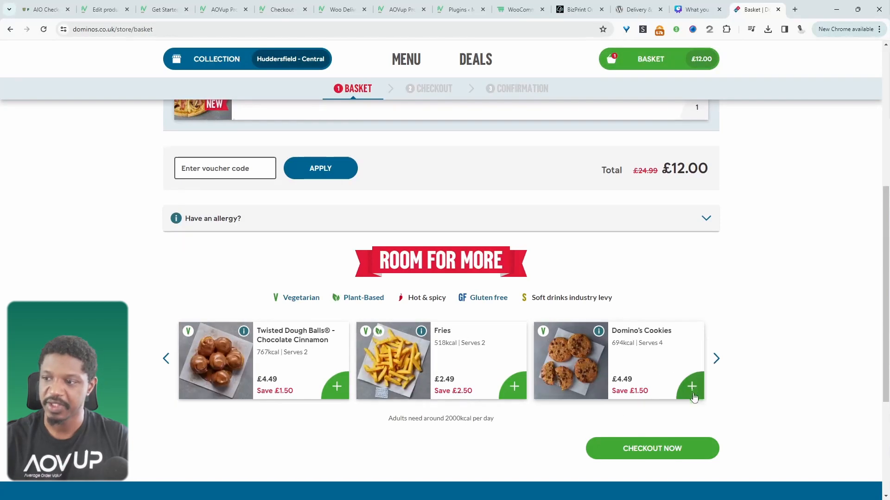
{"action": "left_click", "coordinate": [692, 386]}
{"action": "scroll", "coordinate": [403, 429], "scroll_direction": "up", "scroll_amount": 3}
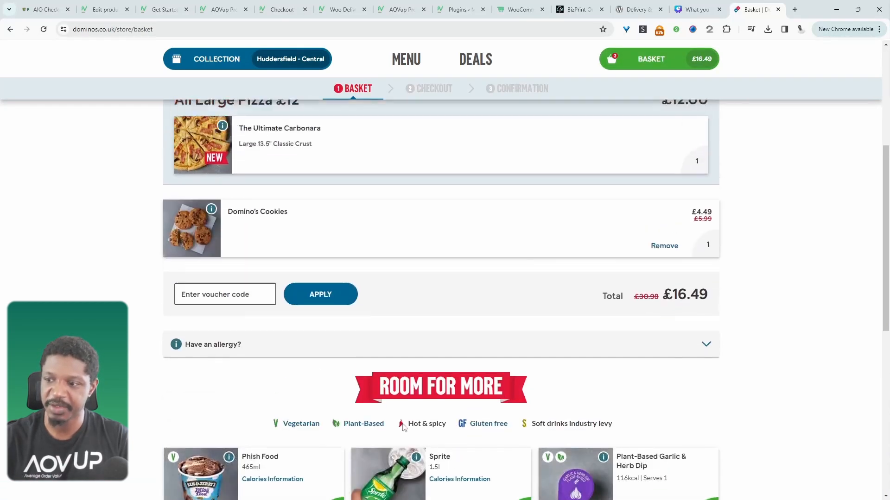
{"action": "left_click", "coordinate": [642, 259]}
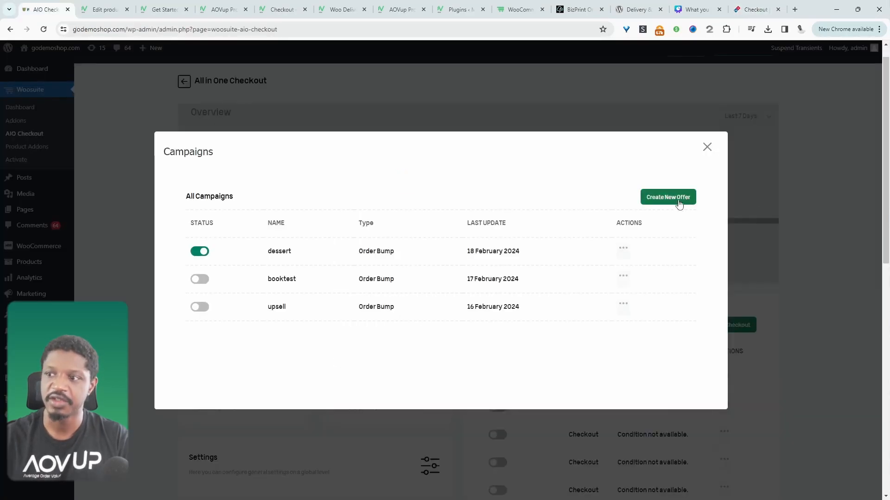
Step: Examine the offer types available for a new campaign offer without creating one
{"action": "left_click", "coordinate": [655, 206]}
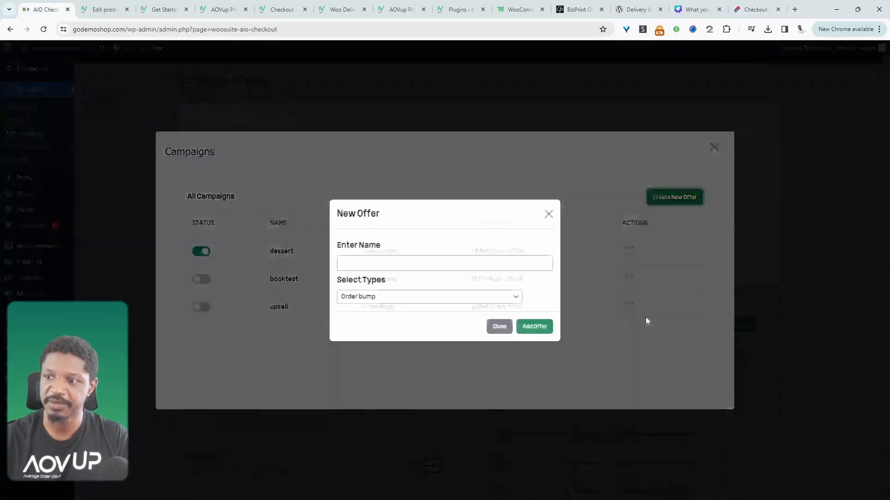
{"action": "left_click", "coordinate": [402, 297]}
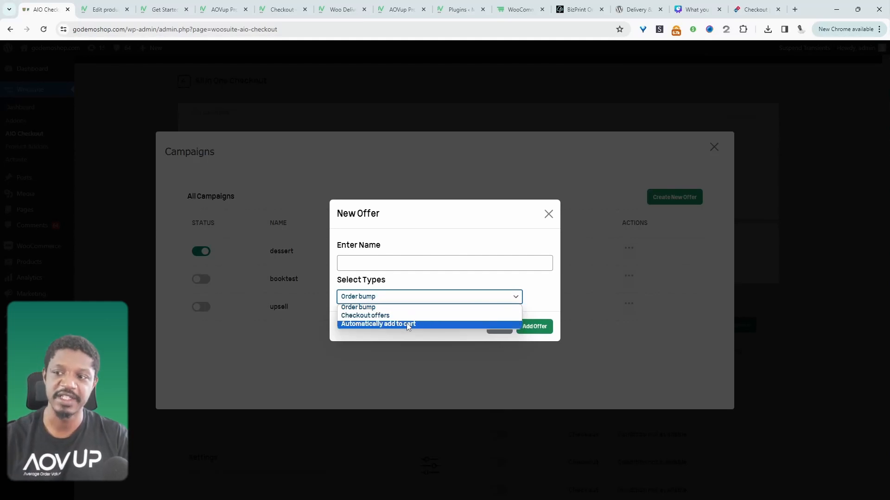
{"action": "left_click", "coordinate": [548, 214]}
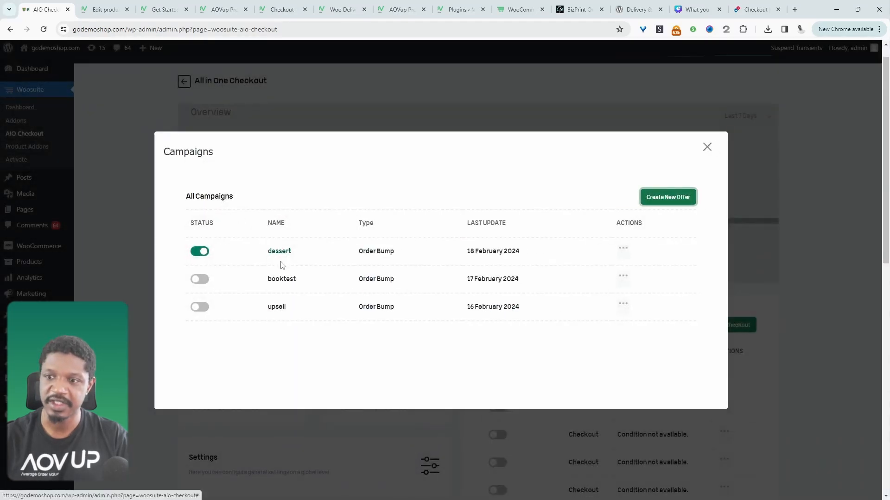
Step: Open the dessert order bump settings and look at the offered product
{"action": "left_click", "coordinate": [282, 254]}
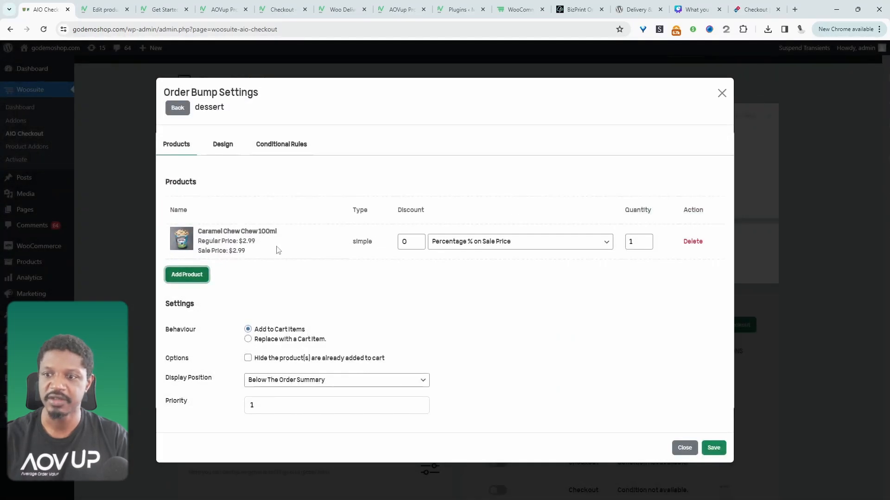
{"action": "left_click_drag", "start_coordinate": [286, 238], "coordinate": [188, 231]}
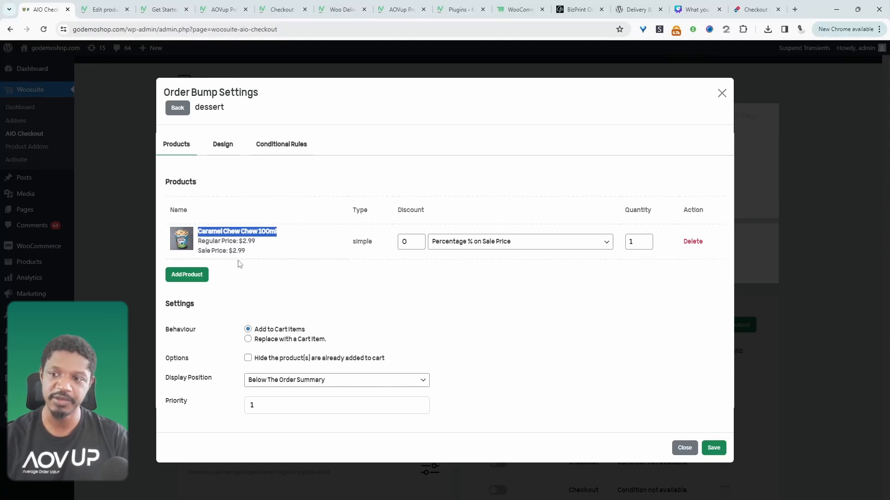
Step: Try the Replace with a Cart Item behaviour with the product rule, and restore Add to Cart Items
{"action": "left_click", "coordinate": [248, 339]}
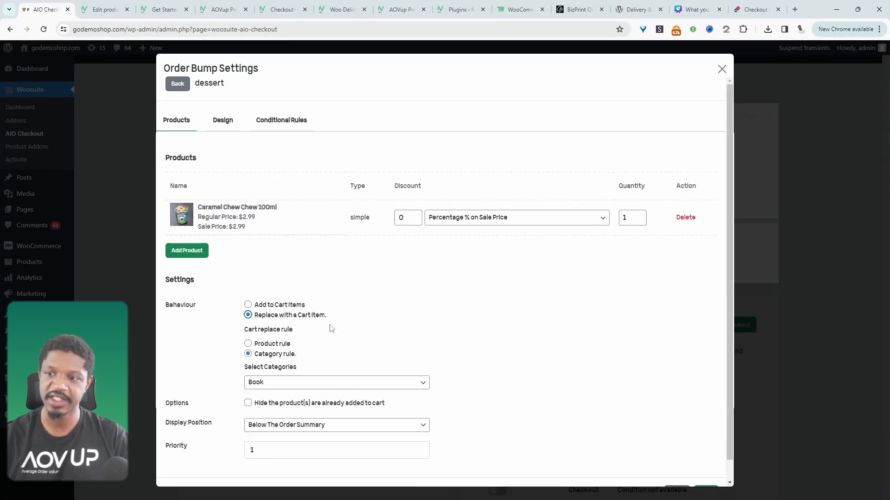
{"action": "left_click", "coordinate": [278, 348]}
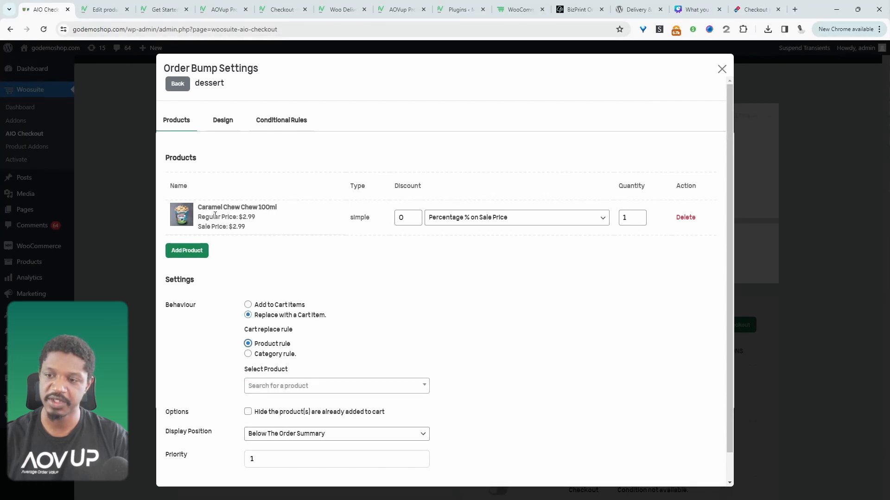
{"action": "left_click_drag", "start_coordinate": [284, 211], "coordinate": [253, 209]}
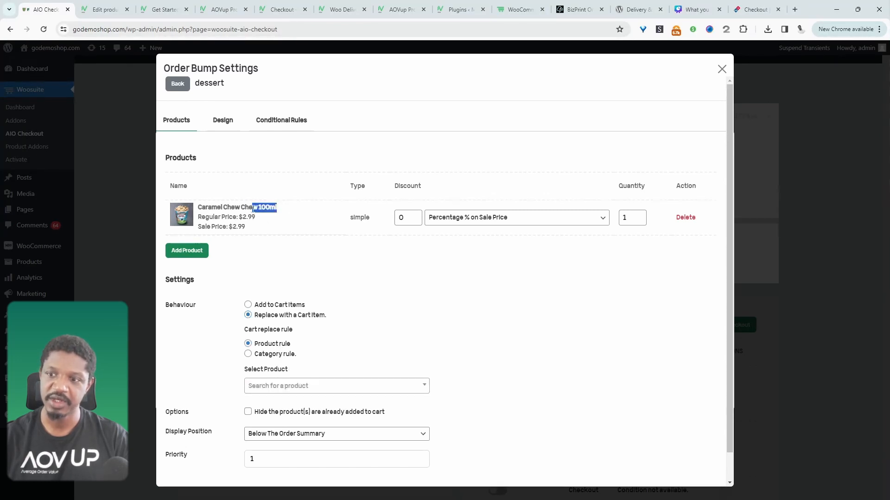
{"action": "left_click", "coordinate": [272, 386]}
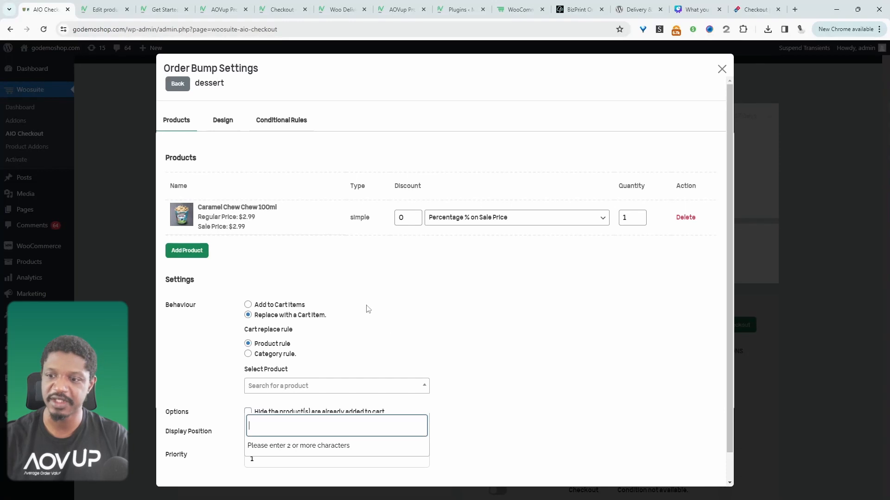
{"action": "left_click", "coordinate": [314, 302]}
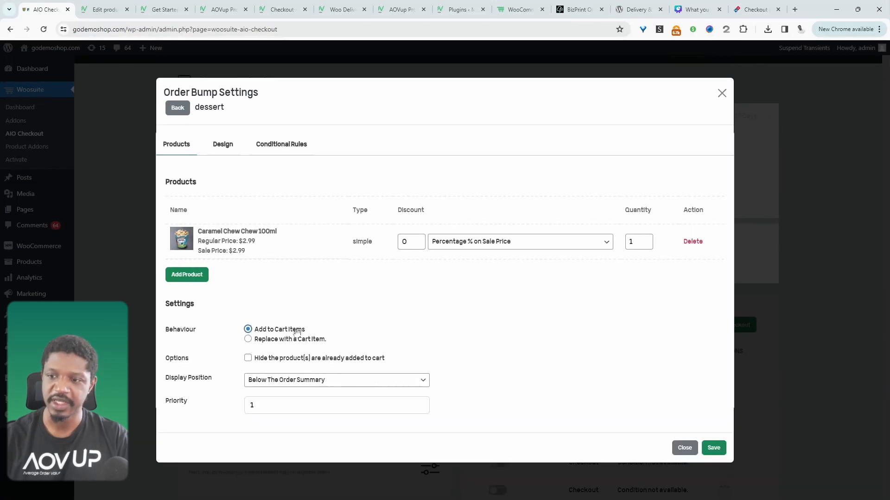
Step: Set the dessert order bump's display position to Below The Order Summary and open its design settings
{"action": "left_click", "coordinate": [269, 380]}
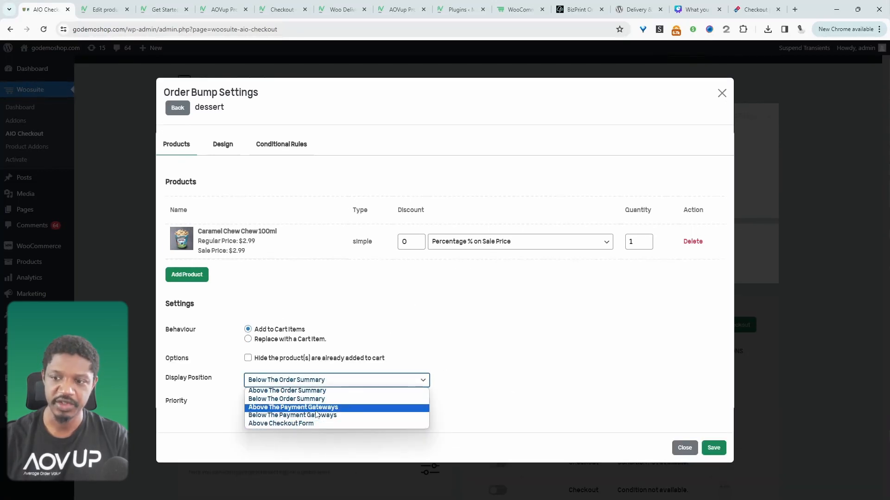
{"action": "left_click", "coordinate": [347, 399]}
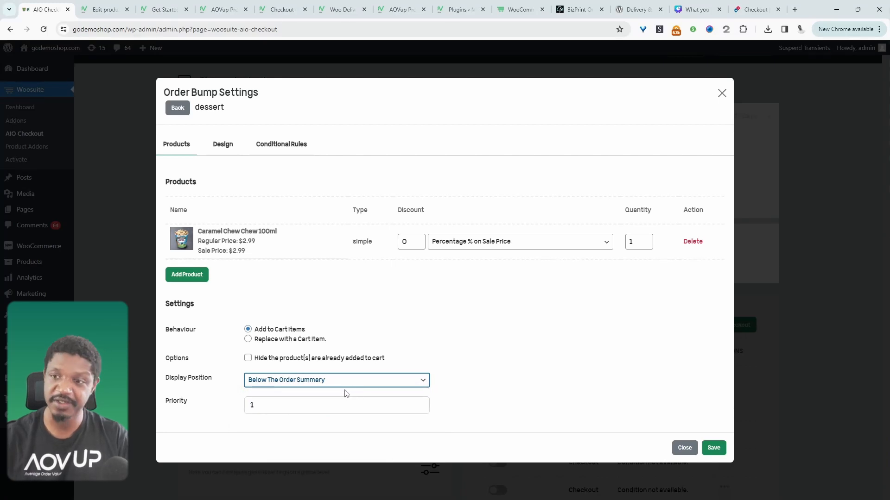
{"action": "left_click", "coordinate": [224, 144]}
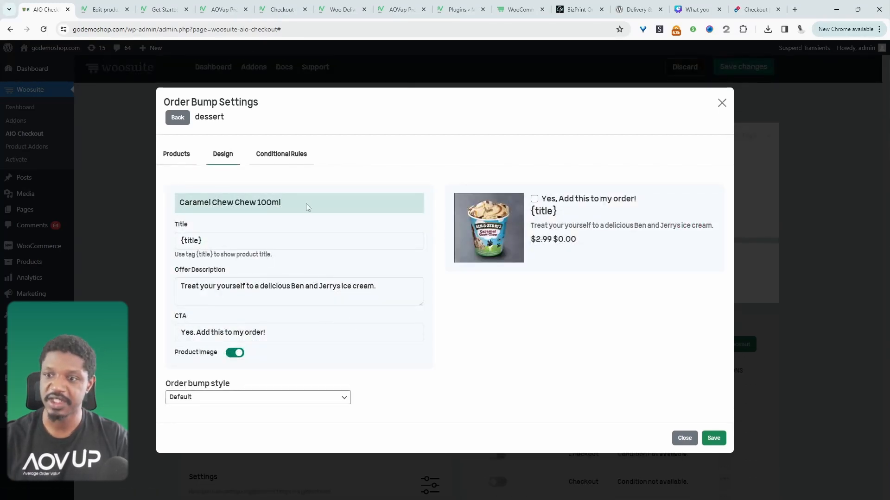
Step: Examine the title, offer description and CTA text in the dessert order bump's design settings alongside the offer preview
{"action": "left_click", "coordinate": [219, 242]}
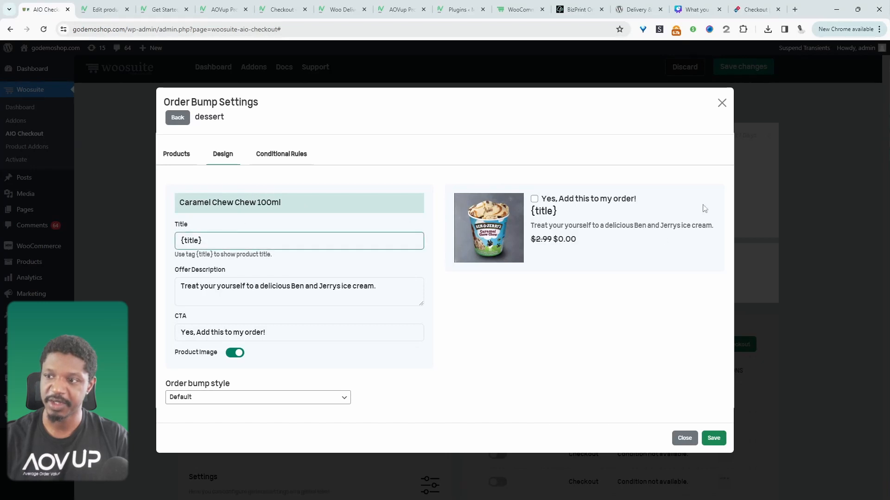
{"action": "double_click", "coordinate": [541, 212]}
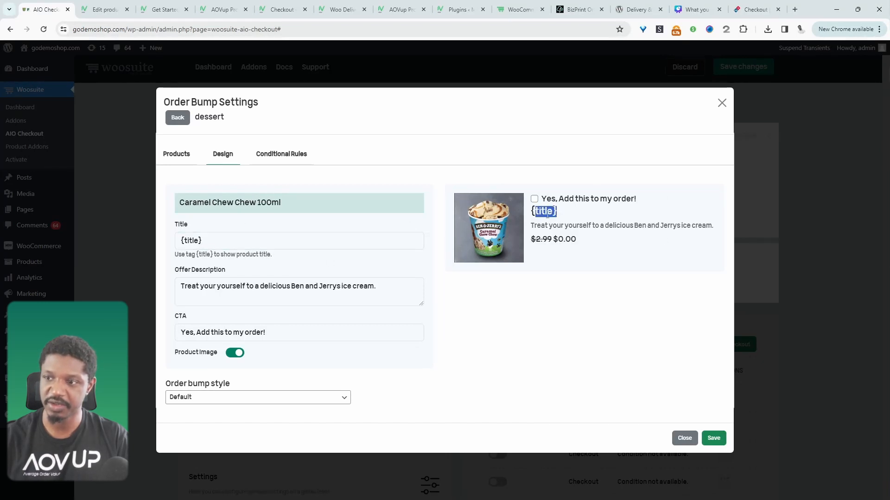
{"action": "left_click_drag", "start_coordinate": [203, 241], "coordinate": [165, 245]}
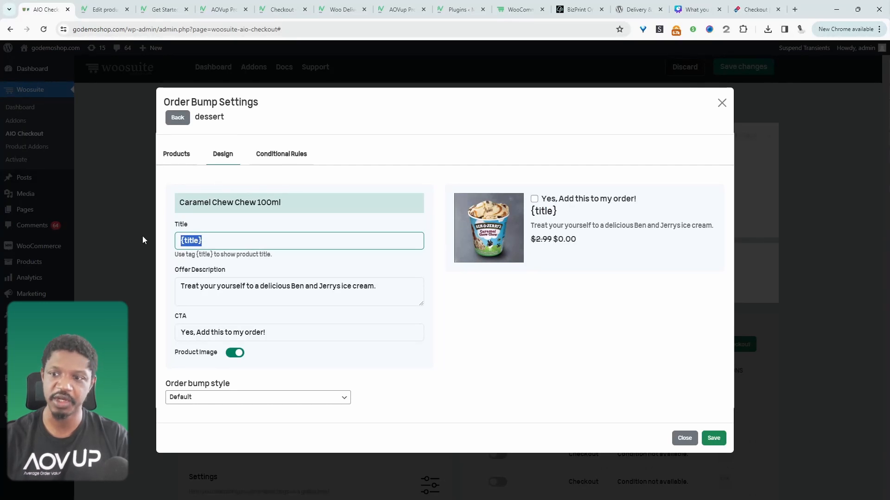
{"action": "mouse_move", "coordinate": [215, 298]}
{"action": "left_mouse_down"}
{"action": "mouse_move", "coordinate": [248, 310]}
{"action": "mouse_move", "coordinate": [205, 299]}
{"action": "left_mouse_up"}
{"action": "left_click_drag", "start_coordinate": [381, 289], "coordinate": [164, 287]}
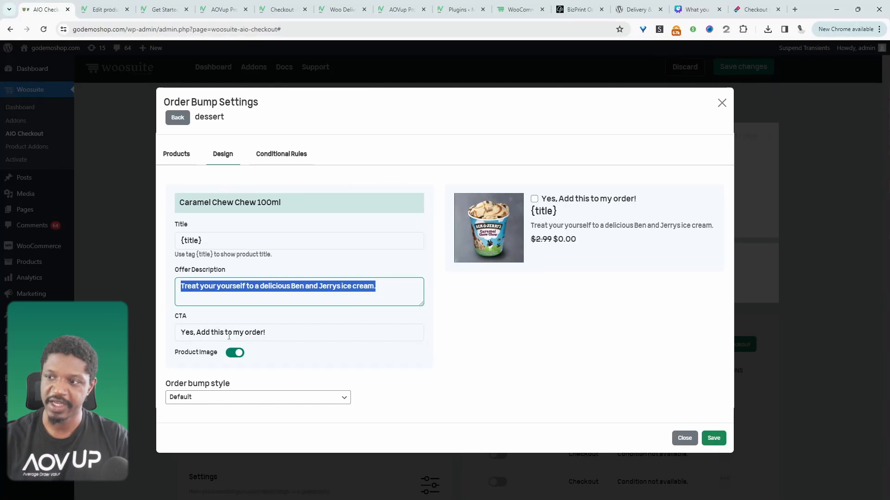
{"action": "left_click_drag", "start_coordinate": [215, 334], "coordinate": [180, 333]}
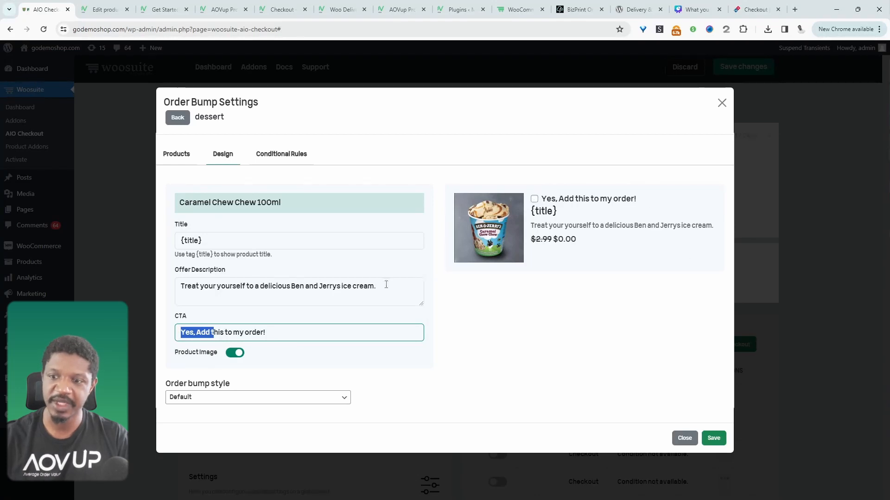
Step: Try hiding the product image and using the Notification order bump style, restoring the image and the Default style
{"action": "left_click", "coordinate": [234, 354]}
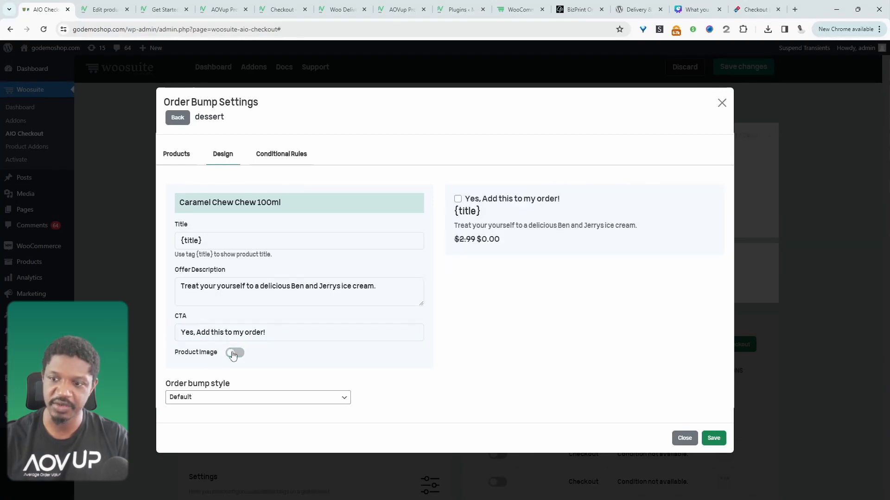
{"action": "left_click", "coordinate": [234, 354]}
{"action": "left_click", "coordinate": [217, 401]}
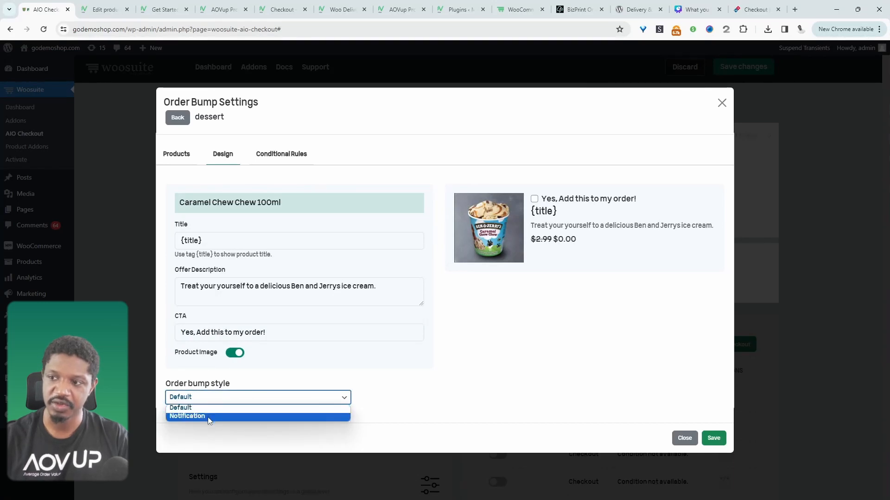
{"action": "left_click", "coordinate": [208, 416]}
{"action": "left_click", "coordinate": [228, 401]}
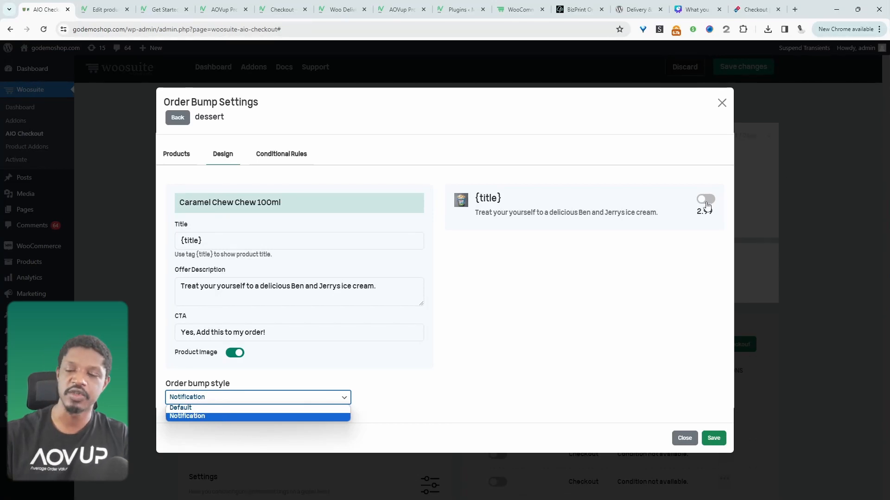
{"action": "left_click", "coordinate": [292, 408]}
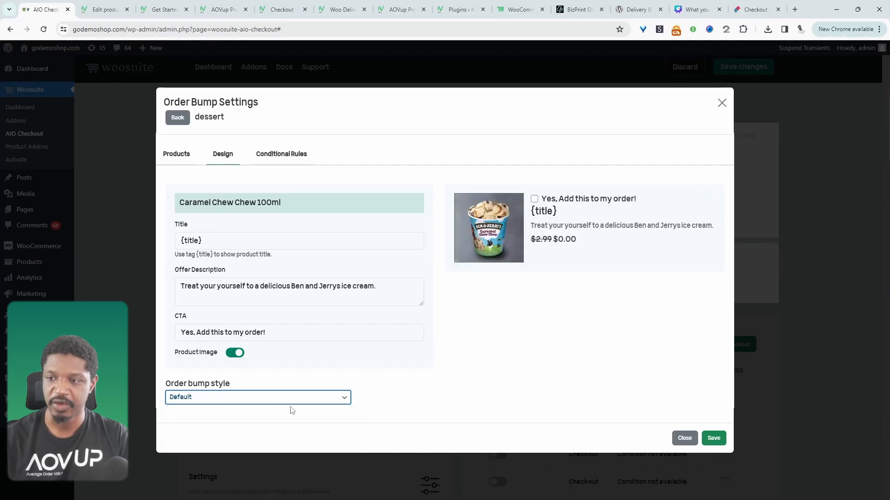
Step: Check the dessert order bump's conditional rules, and close its settings and the campaigns list
{"action": "left_click", "coordinate": [279, 156]}
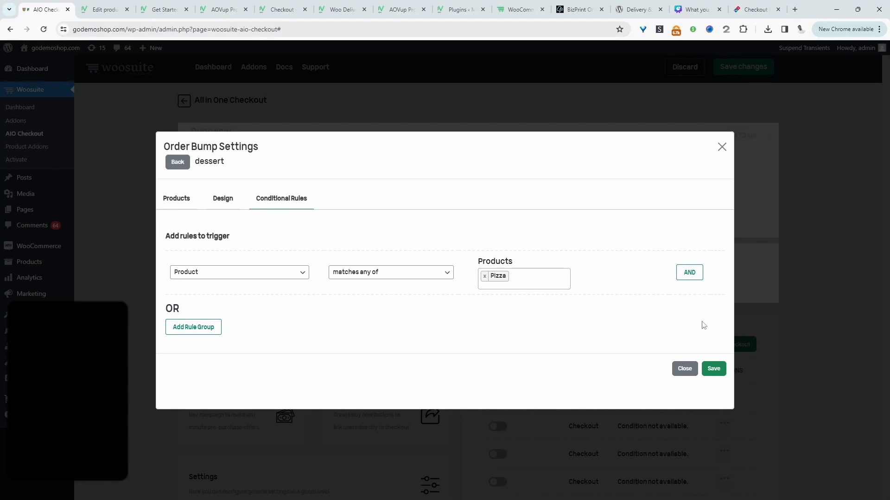
{"action": "left_click", "coordinate": [721, 146]}
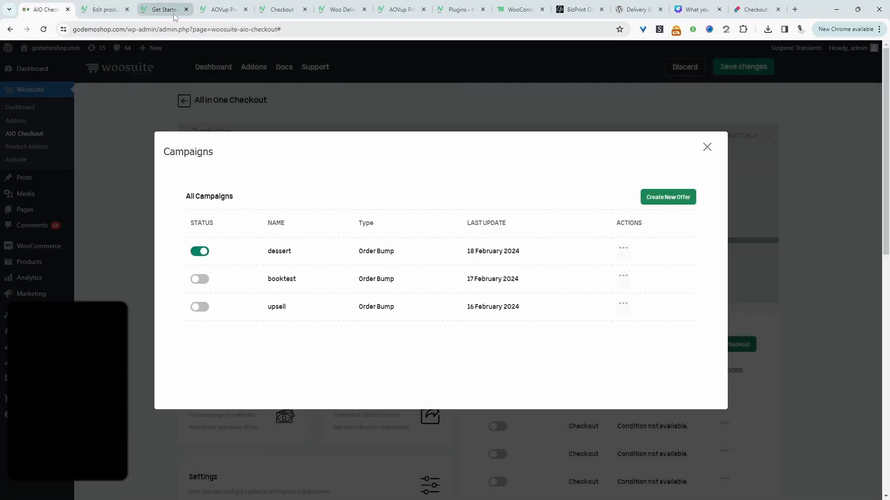
{"action": "left_click", "coordinate": [706, 146]}
Step: Open the shop in a separate tab, remove Caramel Chew Chew 100ml from the cart and go to checkout
{"action": "middle_click", "coordinate": [76, 48]}
{"action": "left_click", "coordinate": [96, 10]}
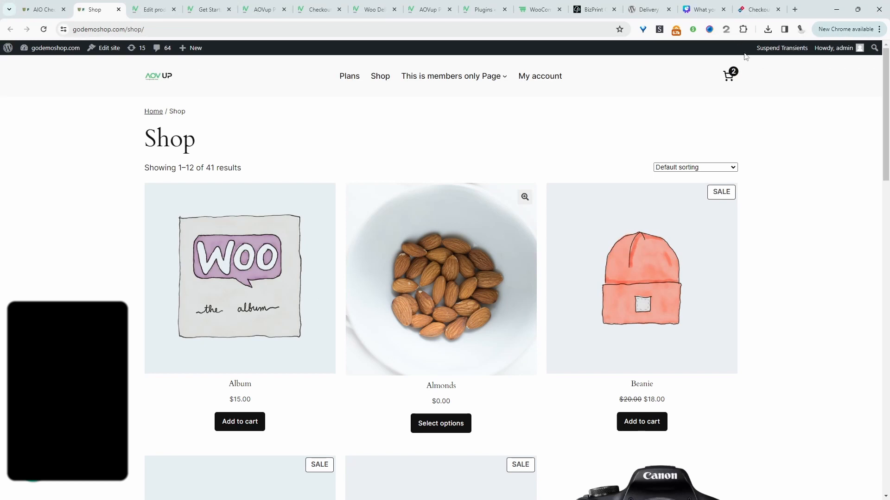
{"action": "left_click", "coordinate": [728, 76]}
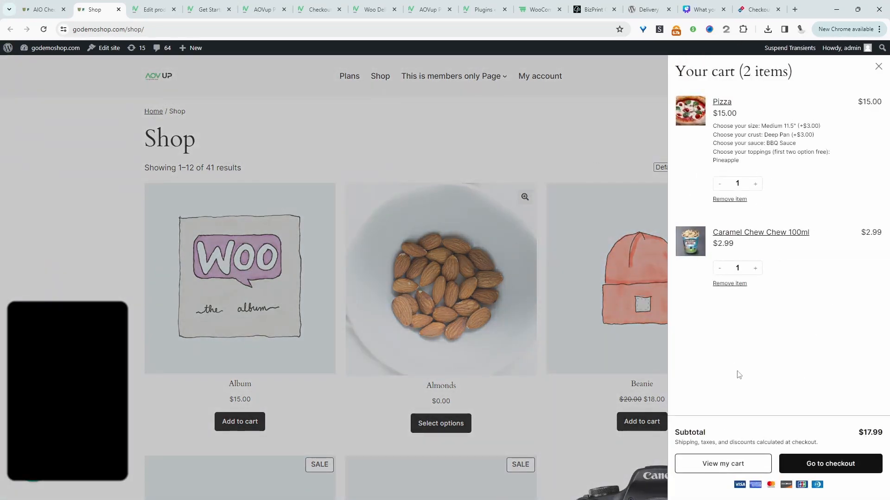
{"action": "left_click", "coordinate": [730, 284]}
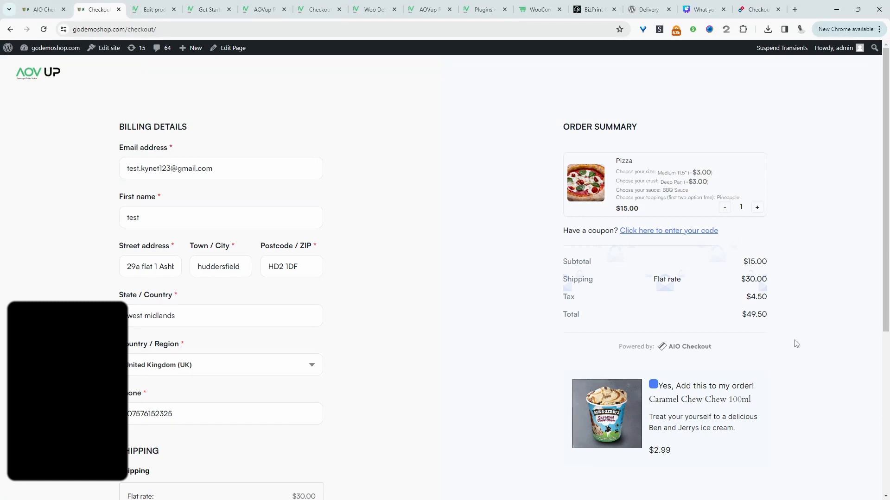
Step: Switch to the BizPrint website and look over its WooCommerce order printing features and supported printer brands
{"action": "left_click", "coordinate": [593, 9]}
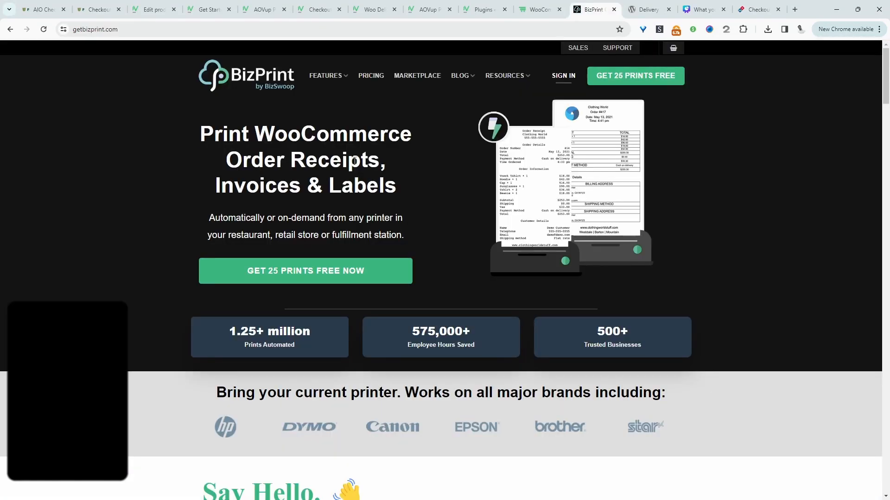
{"action": "left_click_drag", "start_coordinate": [223, 134], "coordinate": [600, 226]}
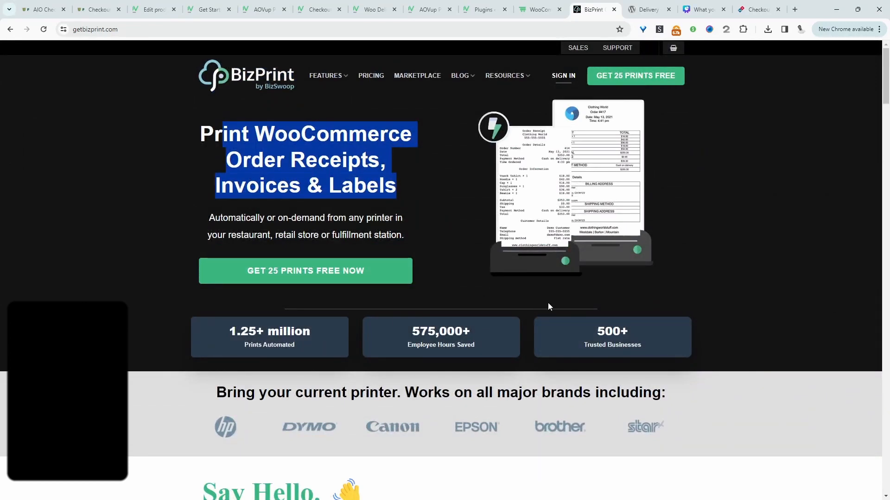
{"action": "scroll", "coordinate": [697, 246], "scroll_direction": "down", "scroll_amount": 4}
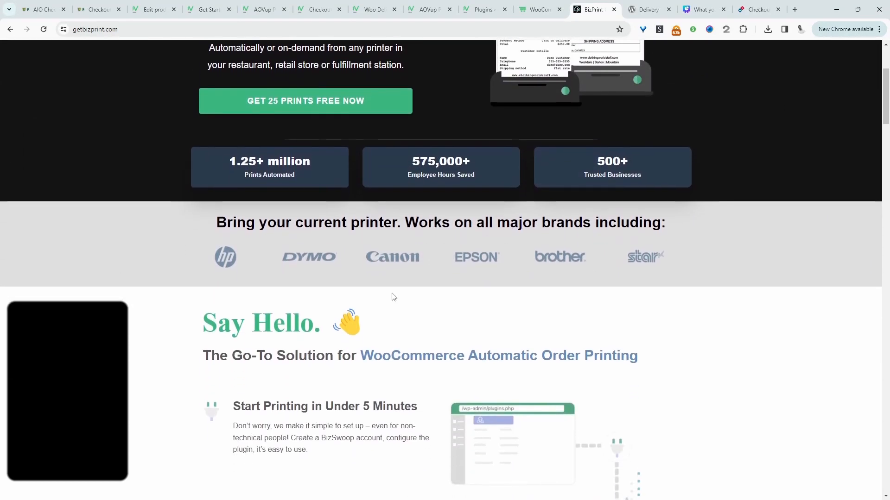
{"action": "scroll", "coordinate": [408, 304], "scroll_direction": "down", "scroll_amount": 6}
{"action": "scroll", "coordinate": [300, 287], "scroll_direction": "up", "scroll_amount": 10}
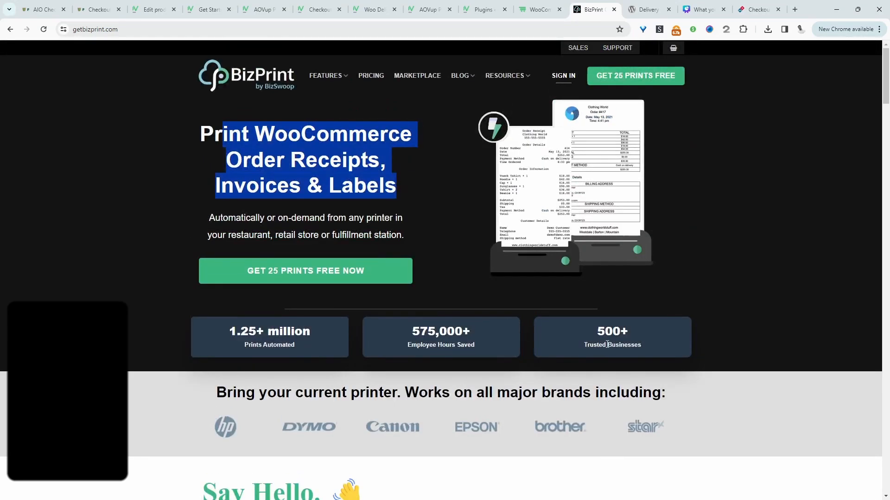